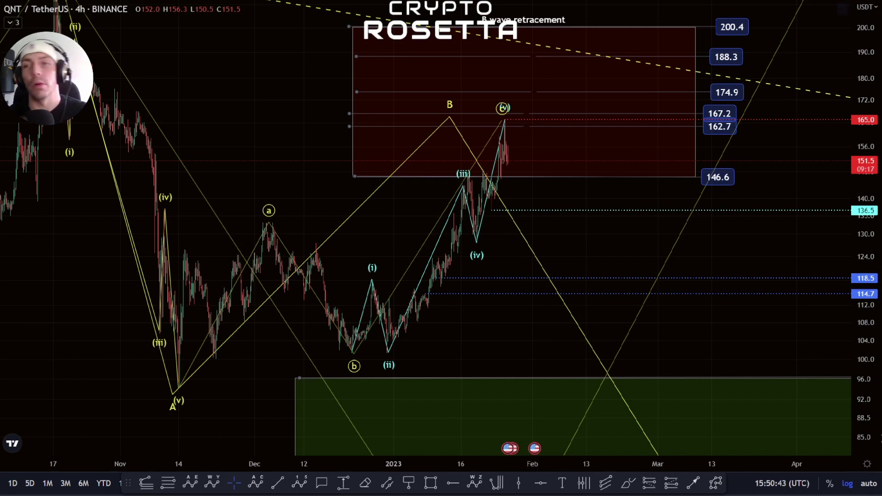
Examine the yellow A-B correction on the 4h chart and the current rally into the red B wave retracement zone
scroll(523, 331, "down", 4)
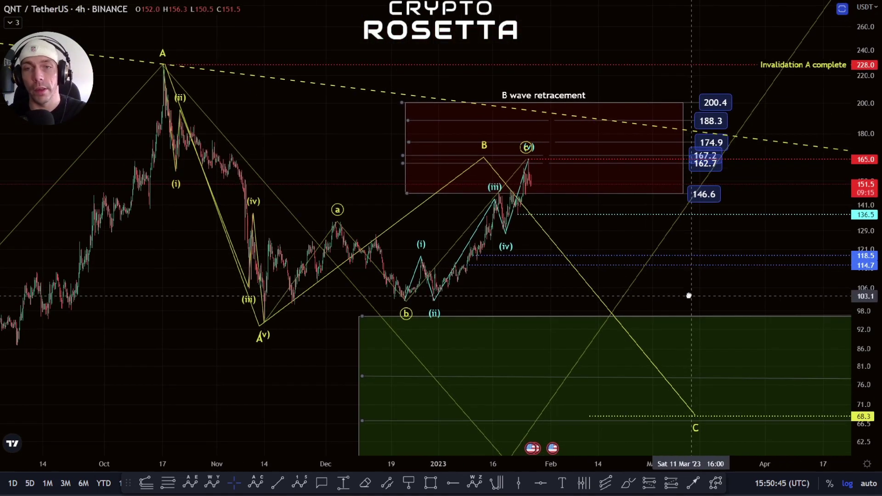
scroll(708, 275, "up", 3)
scroll(347, 279, "down", 3)
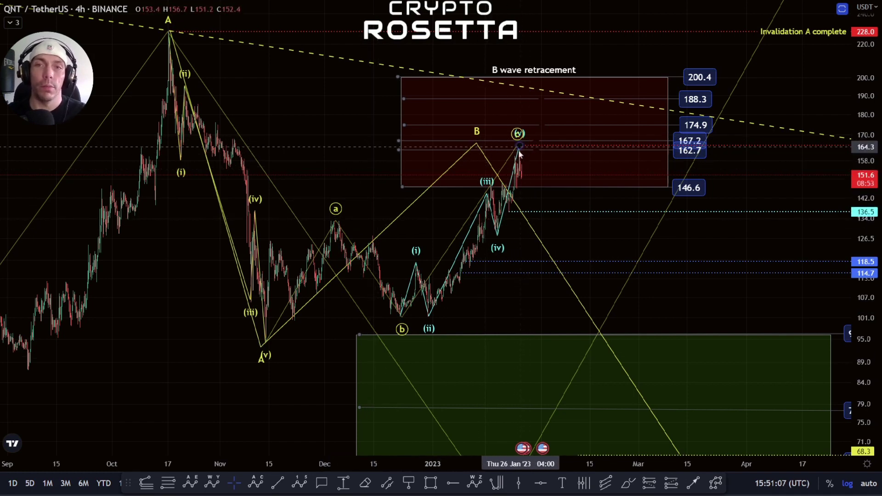
scroll(366, 222, "up", 5)
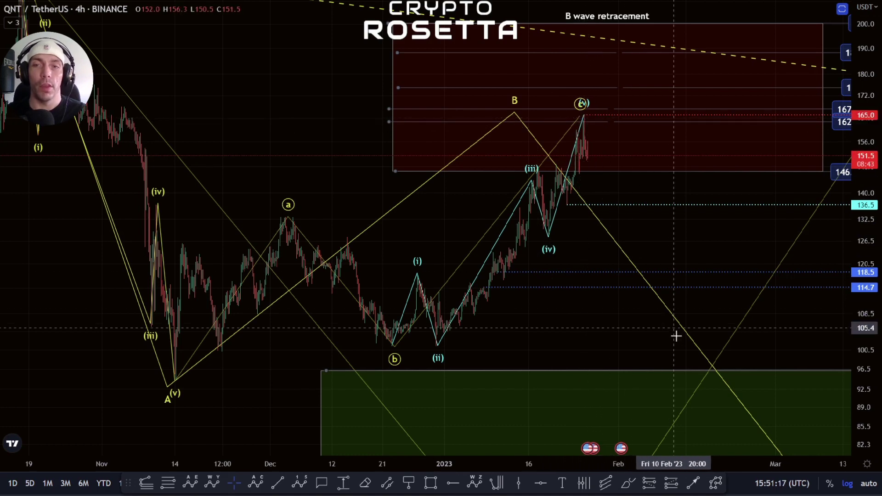
left_click(399, 362)
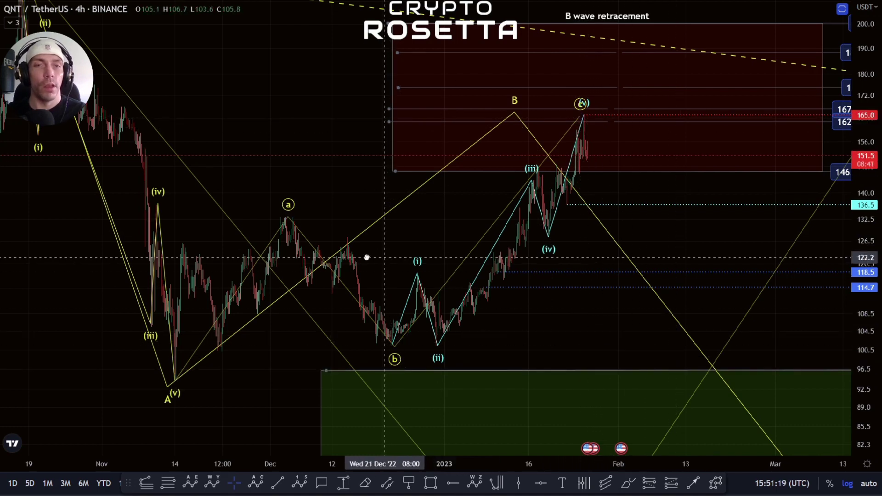
left_click_drag(366, 257, 345, 255)
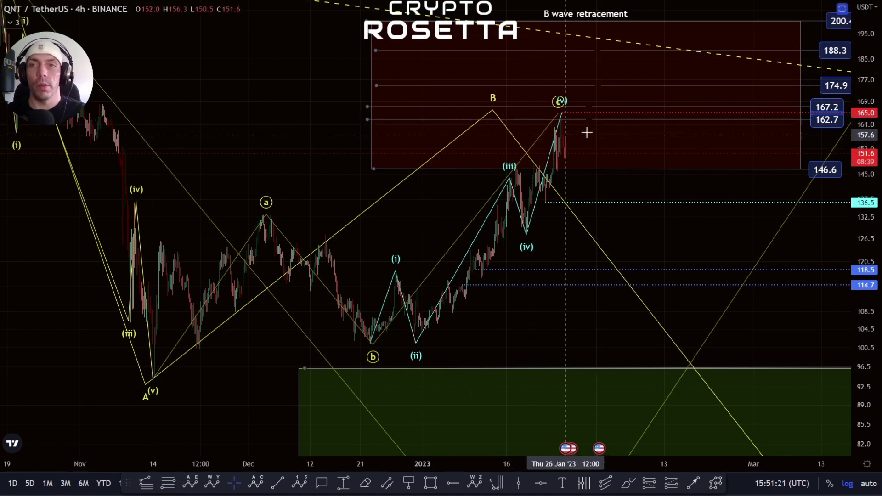
left_click_drag(686, 193, 670, 195)
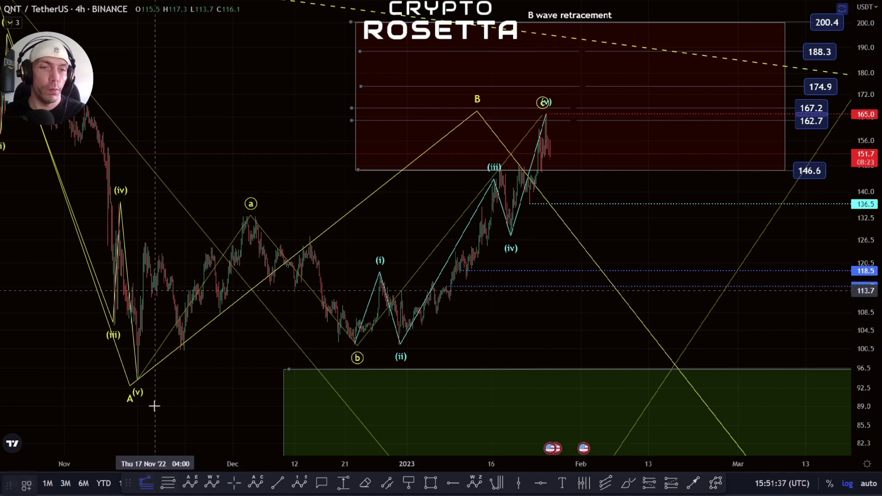
Draw a trend-based Fibonacci extension from the A low at 94.3 to the wave a high at 132.9, projected from 101.5
scroll(140, 401, "up", 2)
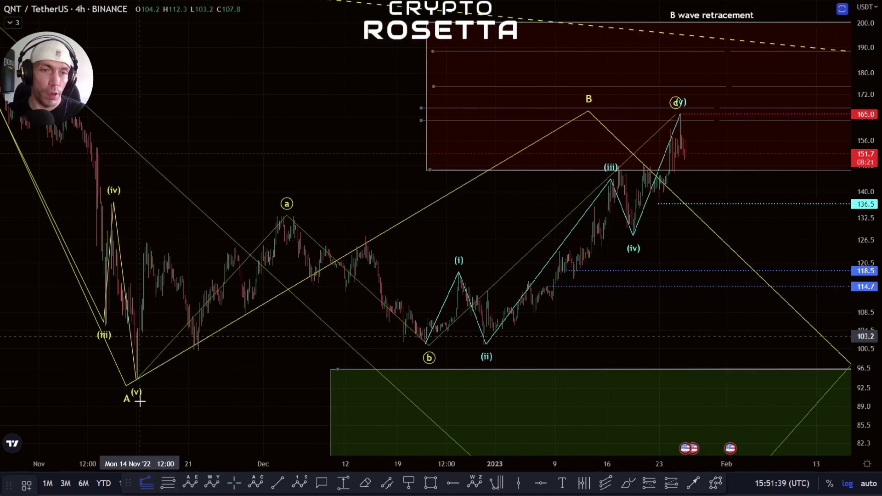
left_click(137, 401)
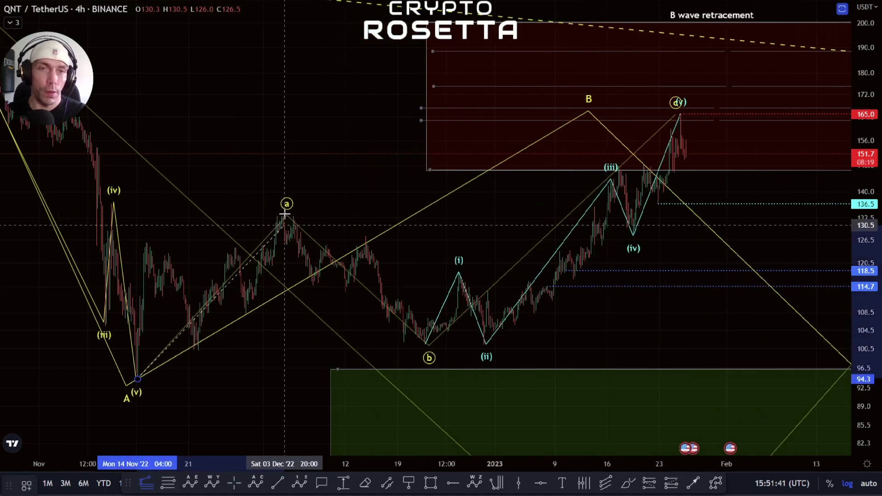
left_click(282, 214)
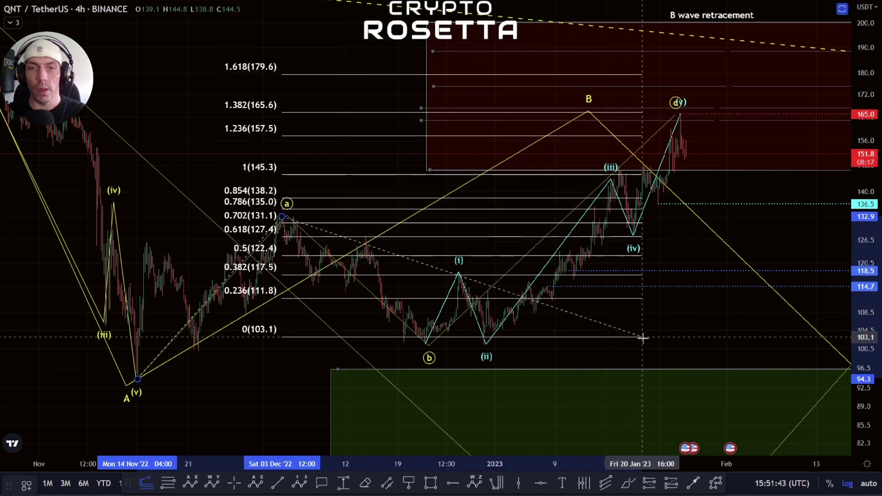
left_click(647, 344)
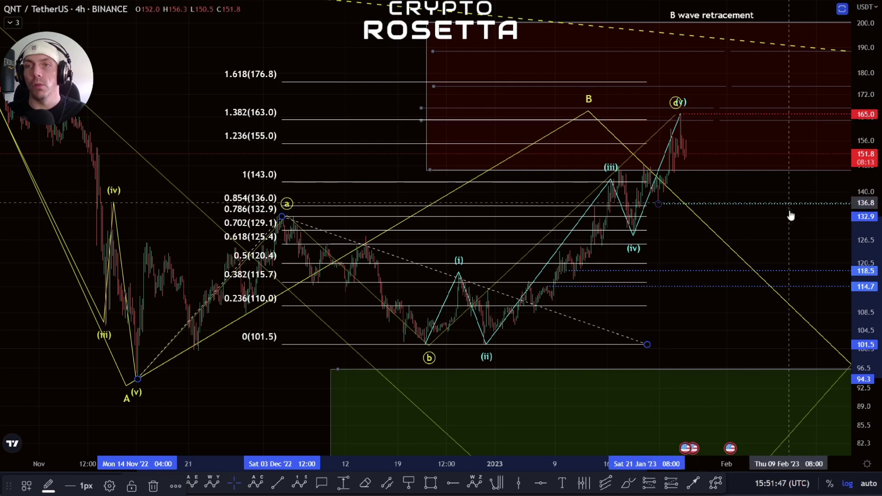
Move the B point of the yellow projection closer to the recent high, to 19 Jan 2023 at about 165.4
mouse_move(769, 209)
left_mouse_down()
mouse_move(744, 206)
mouse_move(671, 232)
left_mouse_up()
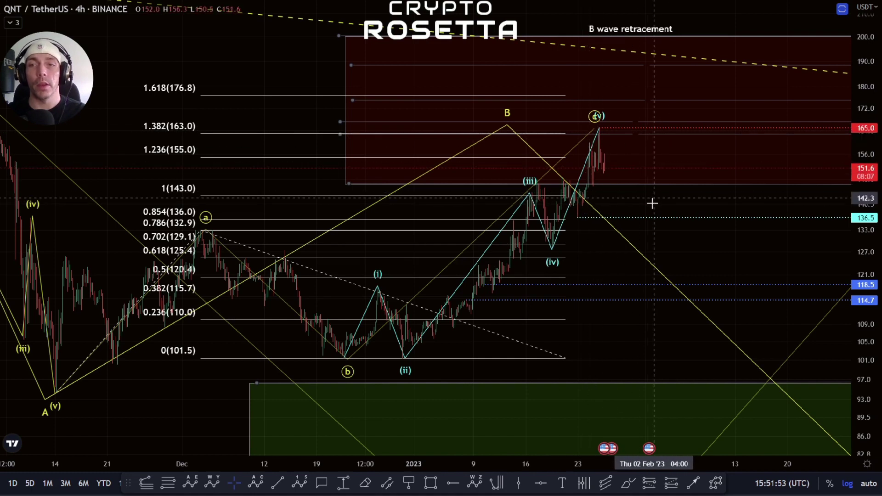
left_click_drag(652, 203, 612, 223)
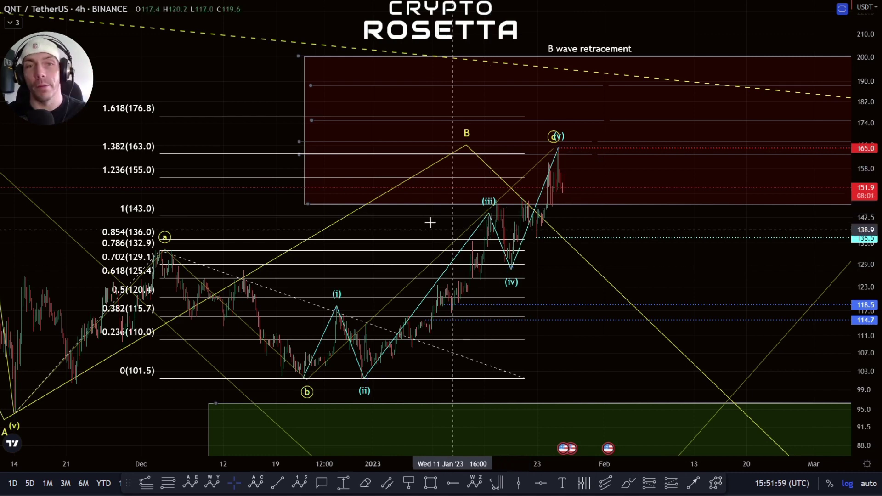
scroll(294, 196, "down", 3)
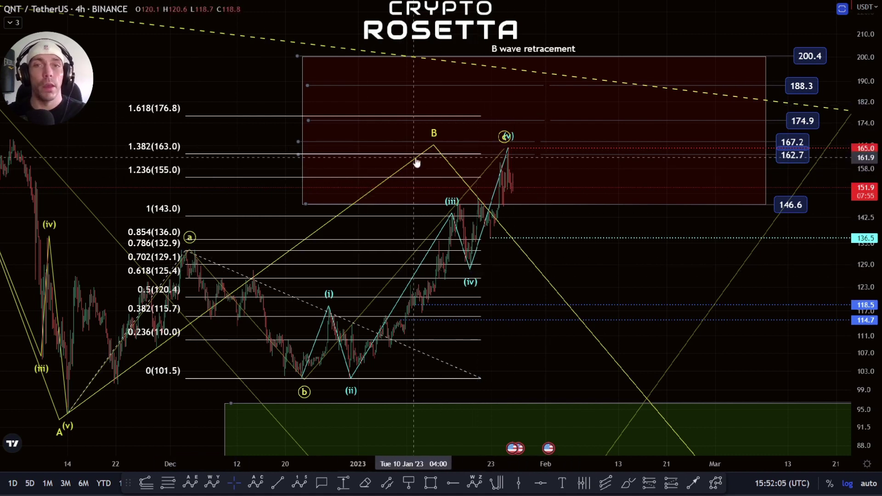
mouse_move(434, 146)
left_mouse_down()
mouse_move(505, 147)
mouse_move(471, 146)
left_mouse_up()
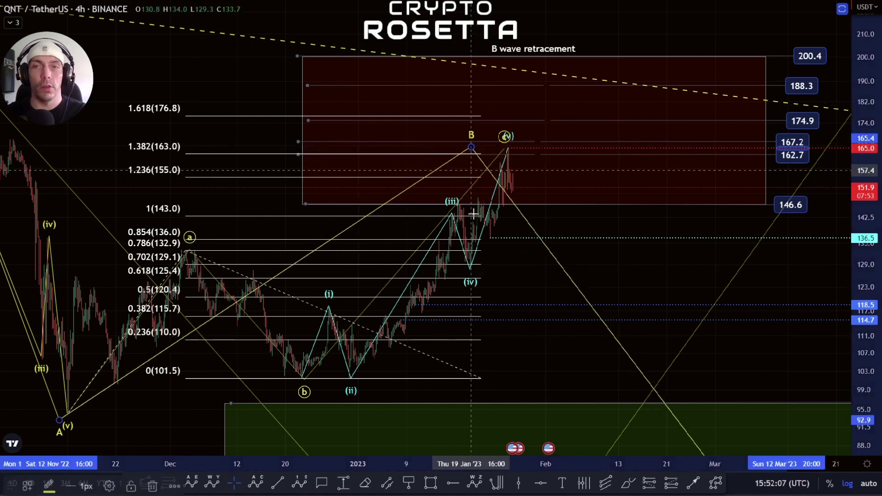
Delete the Fibonacci extension projected from the wave b low
left_click(290, 178)
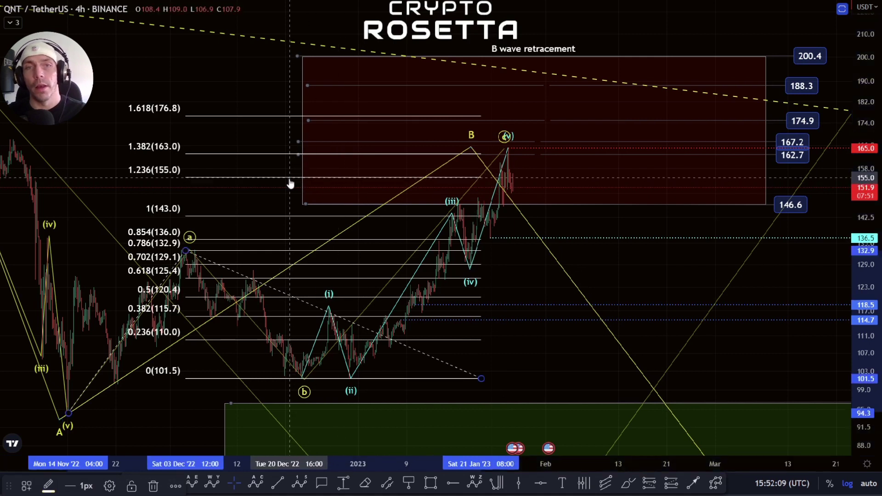
key("Delete")
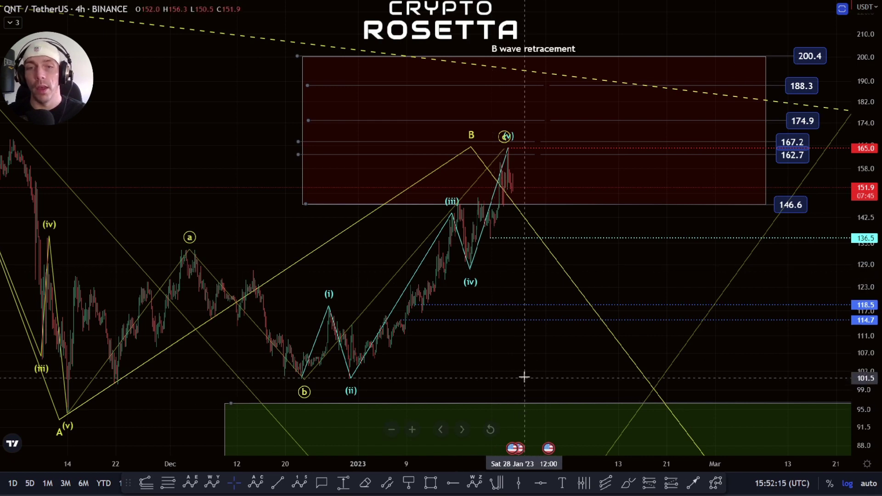
Examine the green target zone below price, the wave C projection into it, and the (i)–(v) count of the rally
left_click_drag(492, 395, 305, 276)
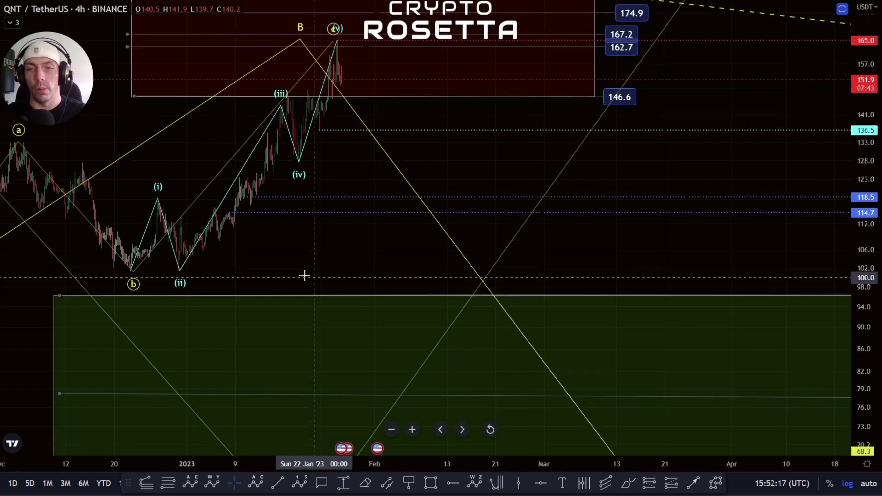
scroll(455, 317, "down", 3)
left_click_drag(777, 320, 690, 191)
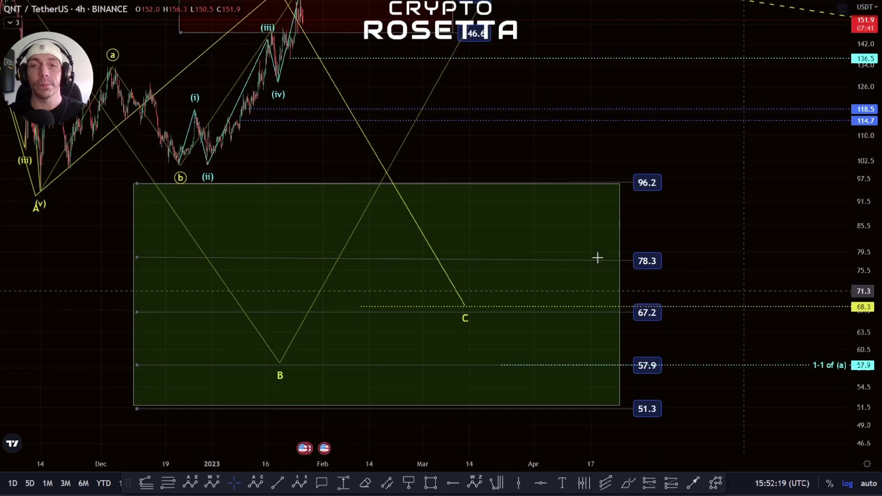
left_click_drag(514, 312, 606, 381)
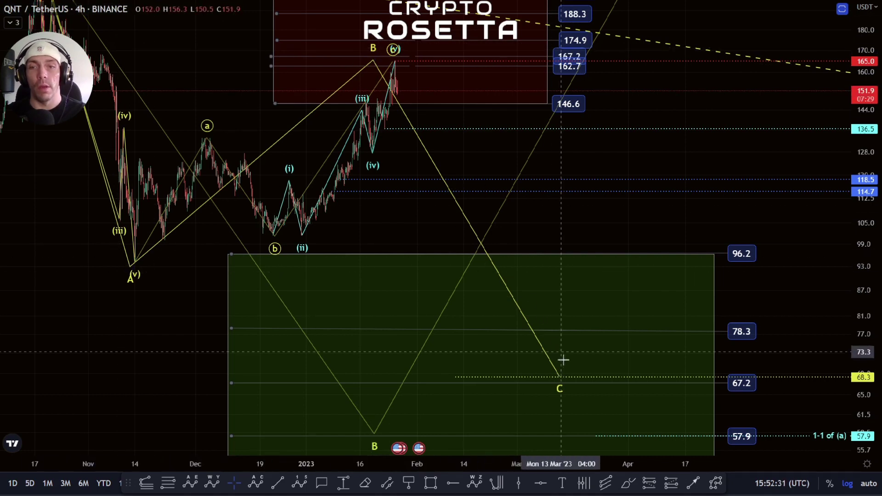
scroll(395, 270, "up", 3)
scroll(389, 249, "up", 3)
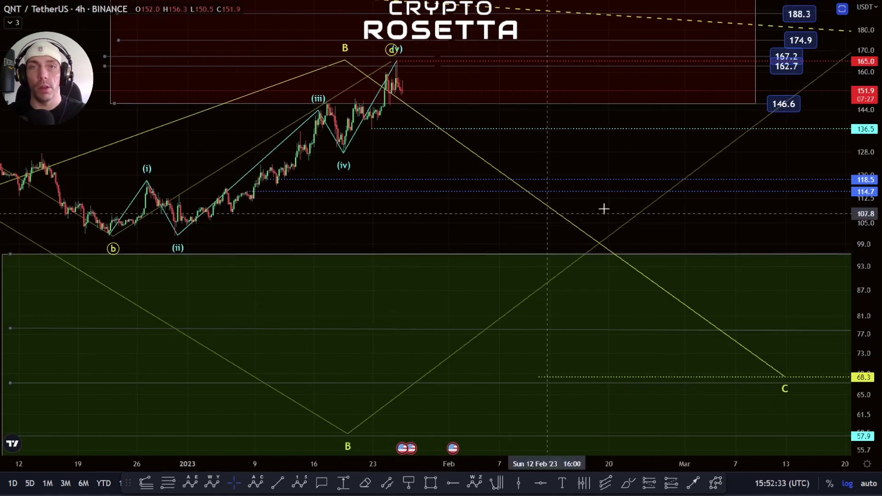
scroll(520, 255, "down", 5)
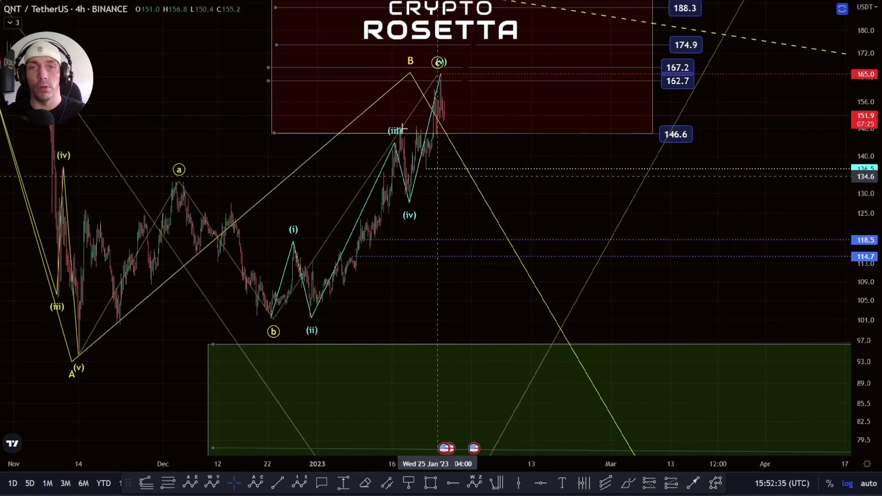
left_click_drag(502, 260, 453, 213)
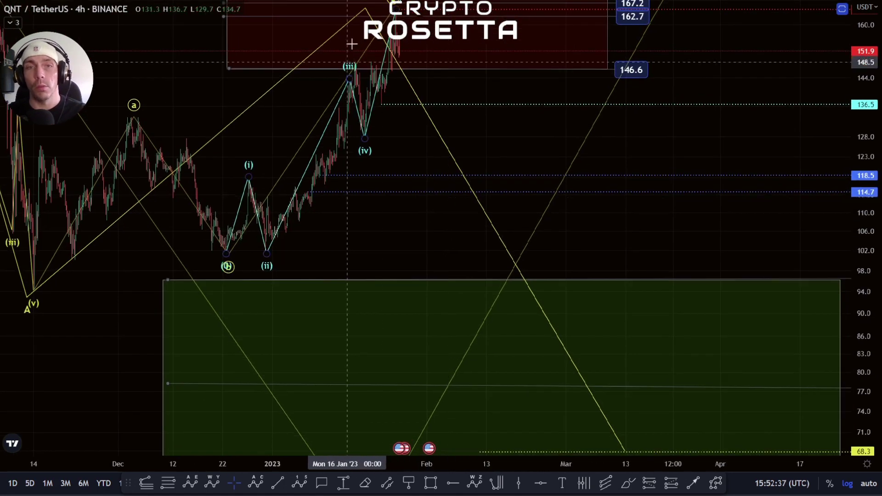
left_click_drag(646, 381, 624, 320)
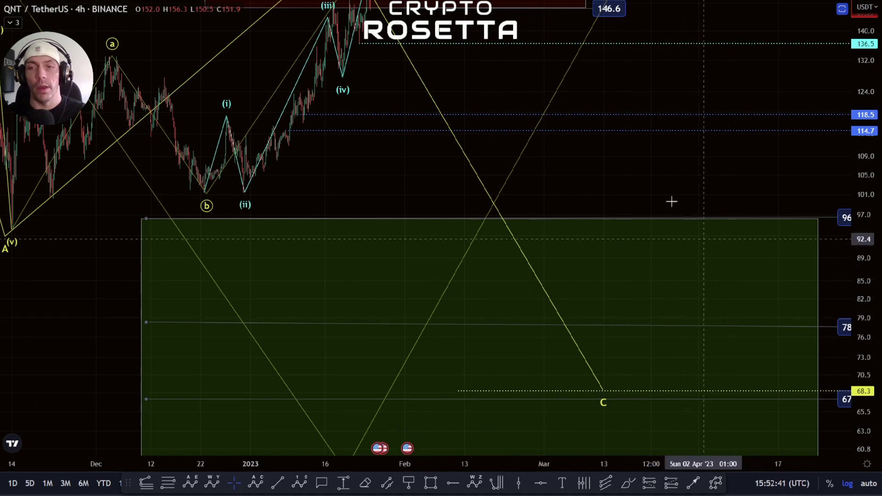
left_click_drag(652, 185, 561, 139)
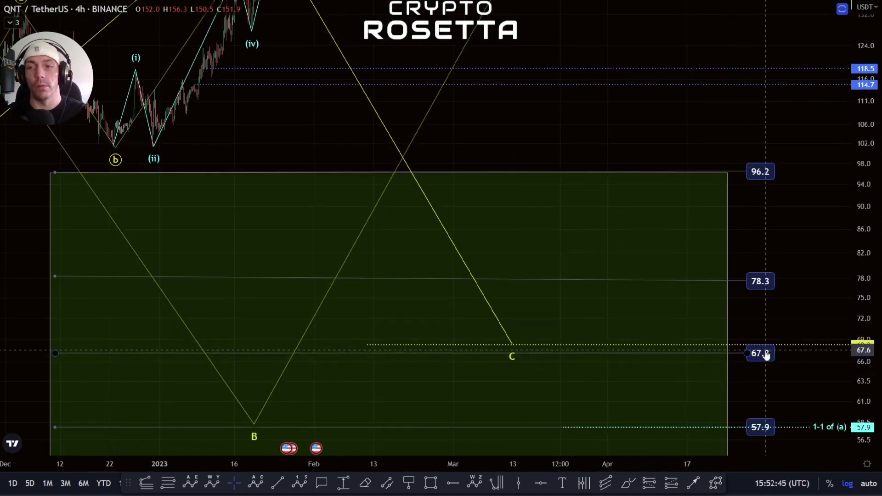
left_click_drag(484, 147, 626, 354)
scroll(319, 314, "up", 3)
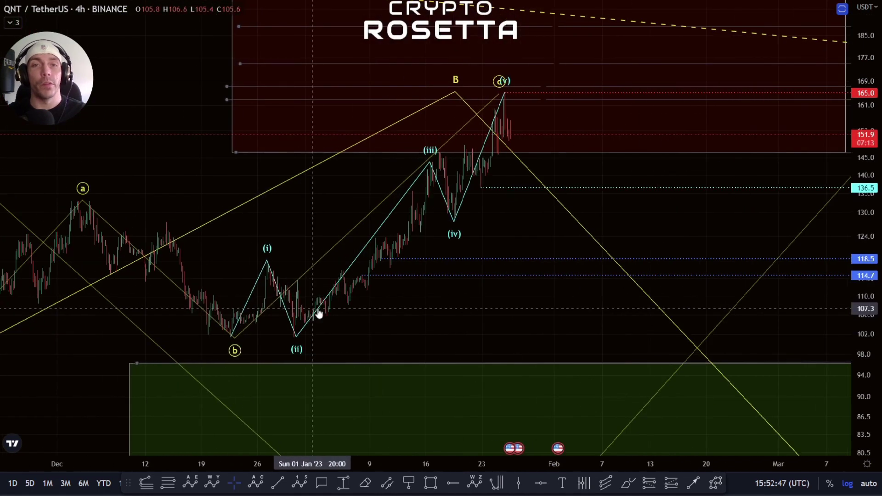
scroll(390, 289, "down", 3)
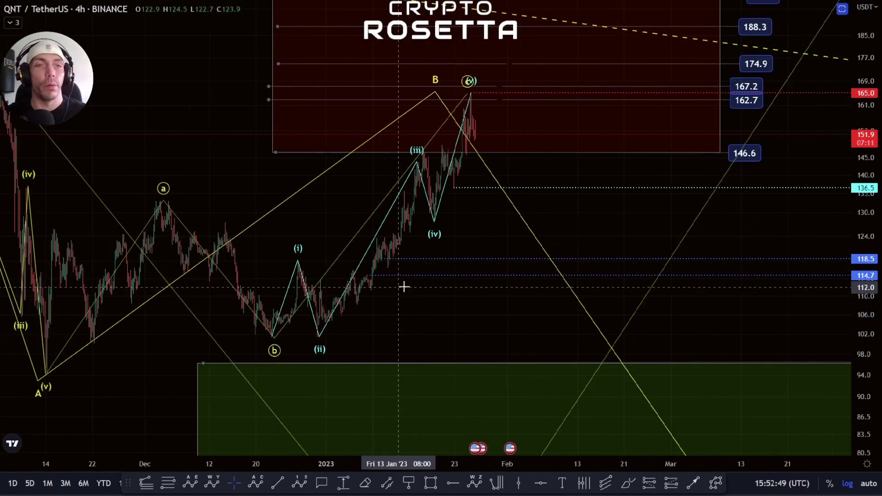
left_click_drag(109, 340, 173, 349)
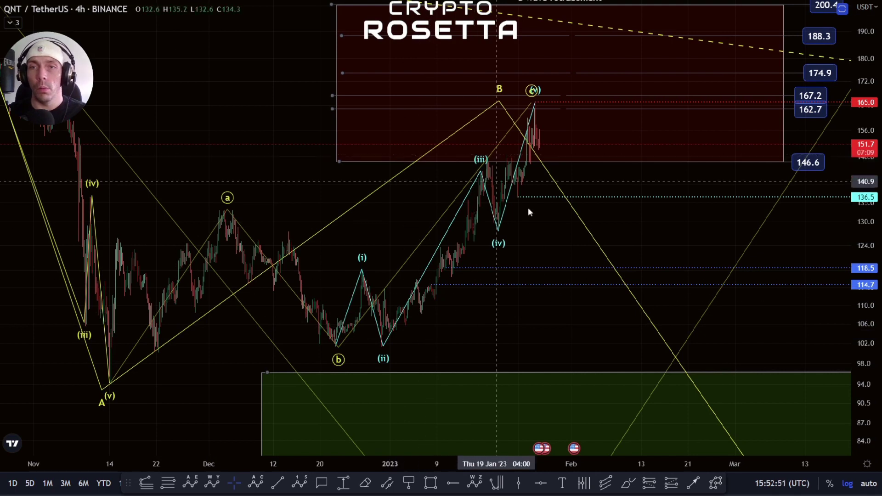
left_click_drag(517, 230, 448, 244)
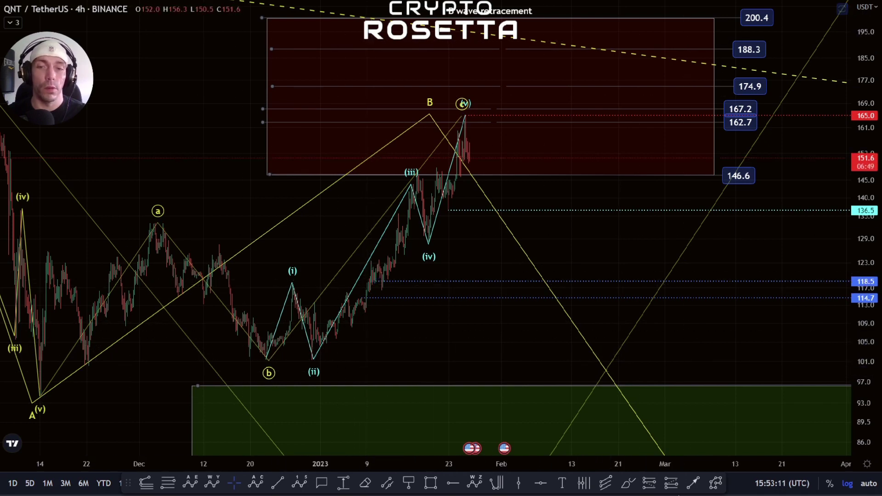
Sketch a five-point zigzag path over the a, b and c swings, extended down to about 113, and delete it
left_click(714, 483)
left_click(74, 391)
left_click(182, 216)
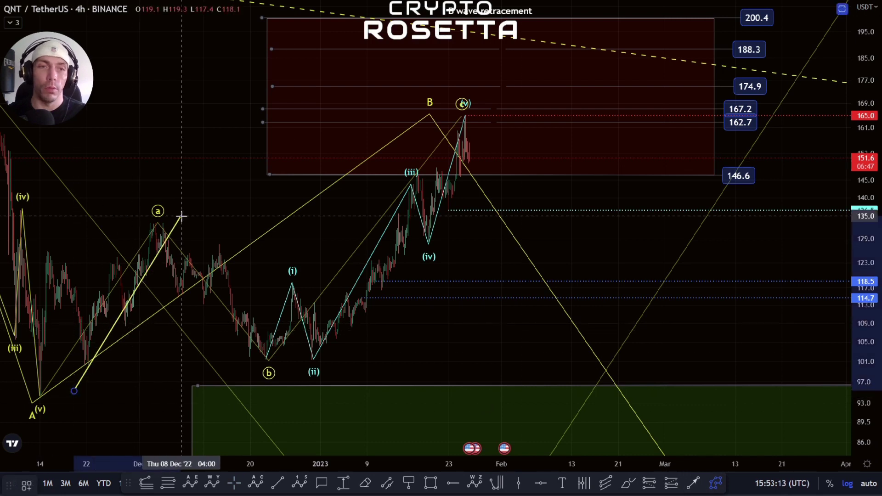
left_click(312, 370)
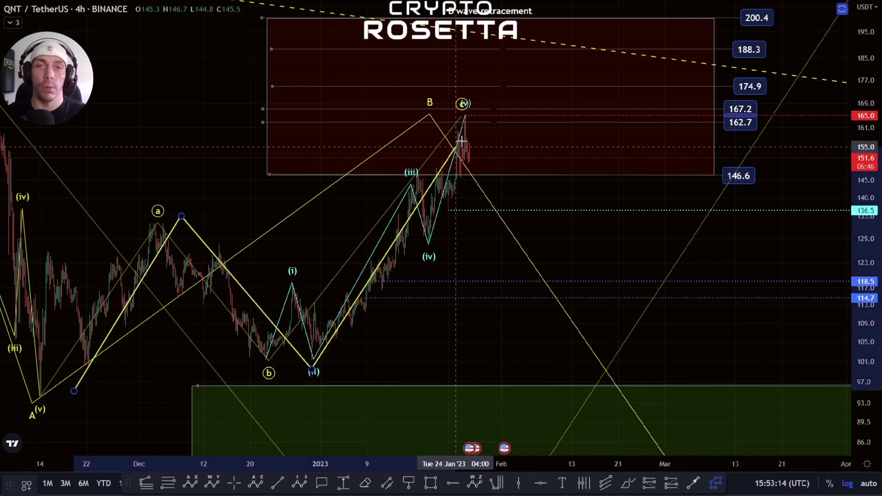
left_click(472, 122)
left_click(558, 304)
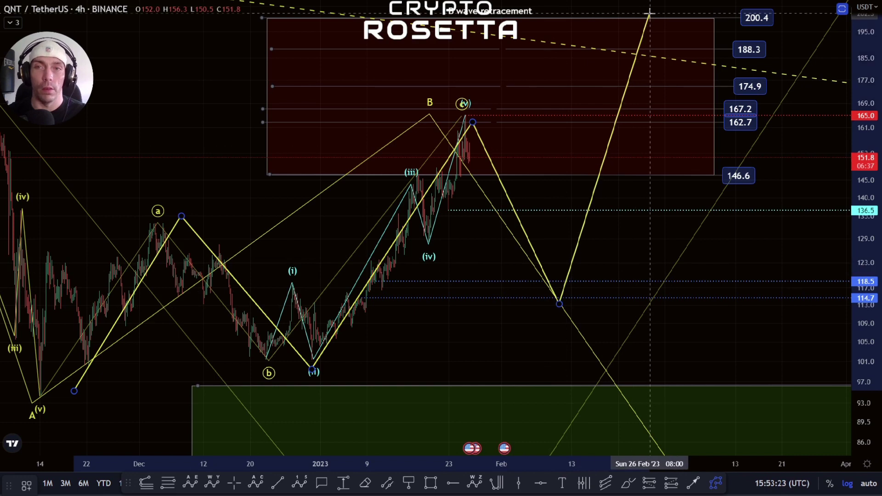
key("Escape")
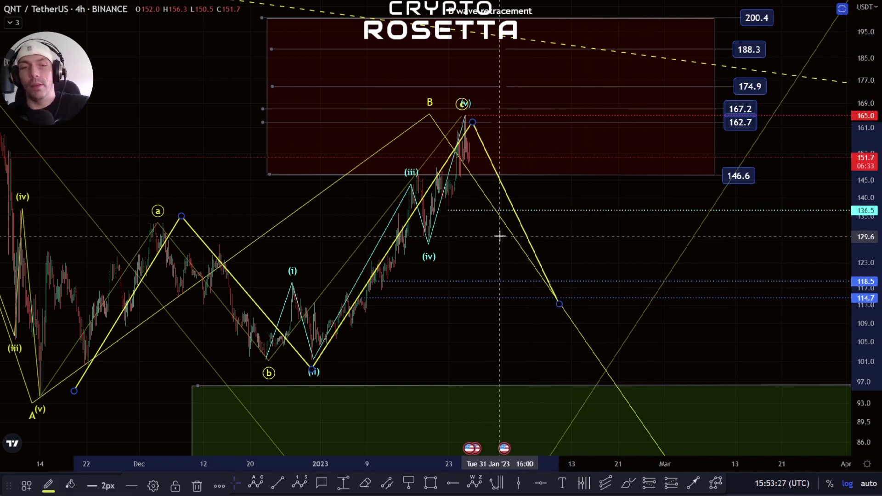
key("Delete")
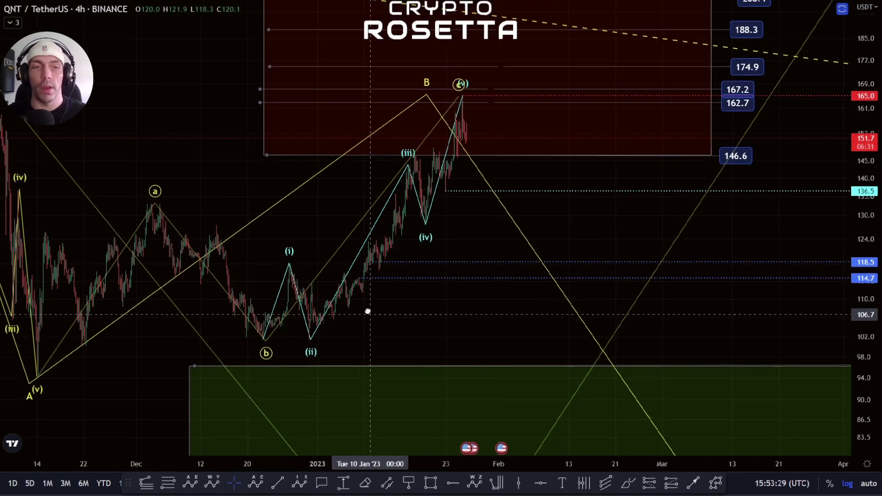
Measure the rally with a Fibonacci retracement from the wave b low at 101.3 to 165.1, and delete it
left_click_drag(368, 311, 357, 312)
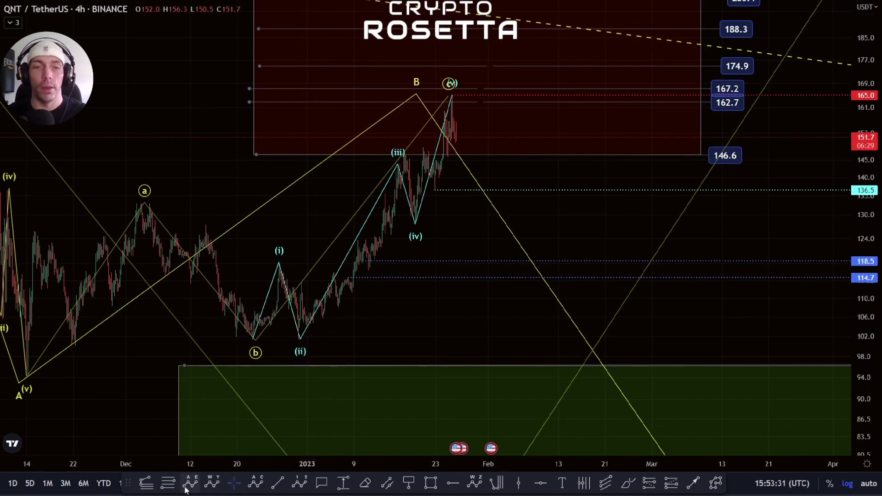
left_click(168, 482)
left_click(252, 402)
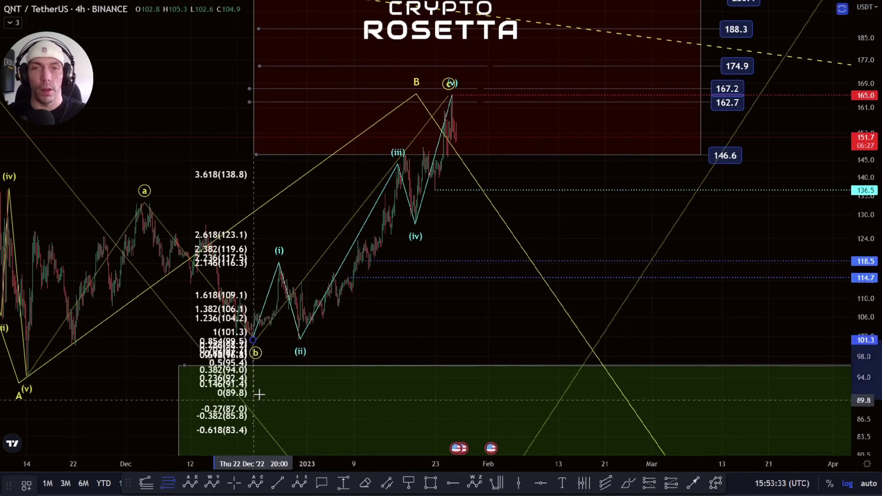
left_click(706, 95)
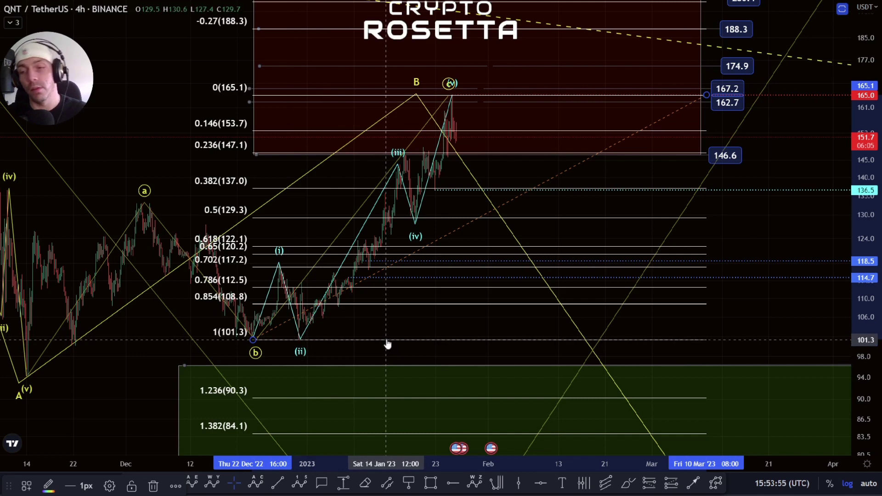
type("-")
left_click(657, 79)
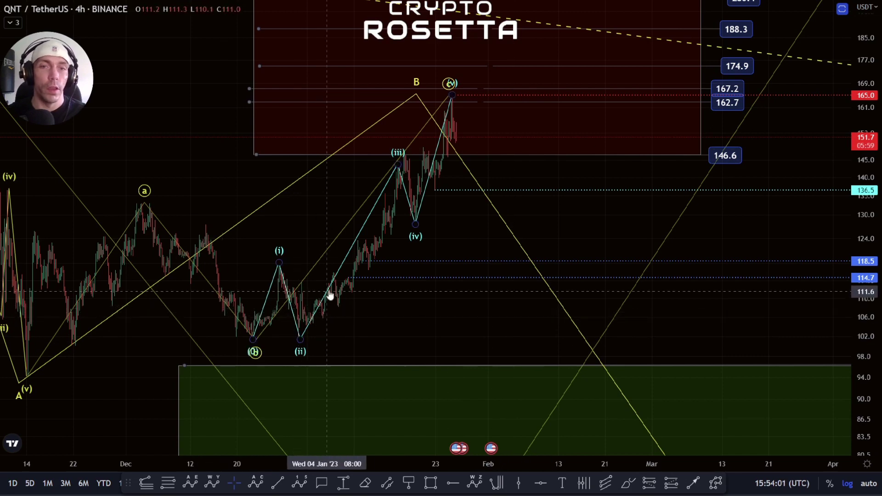
Hide the Upside drawing group and show the group holding the yellow impulse count with its green and red target zones
right_click(360, 300)
left_click(386, 373)
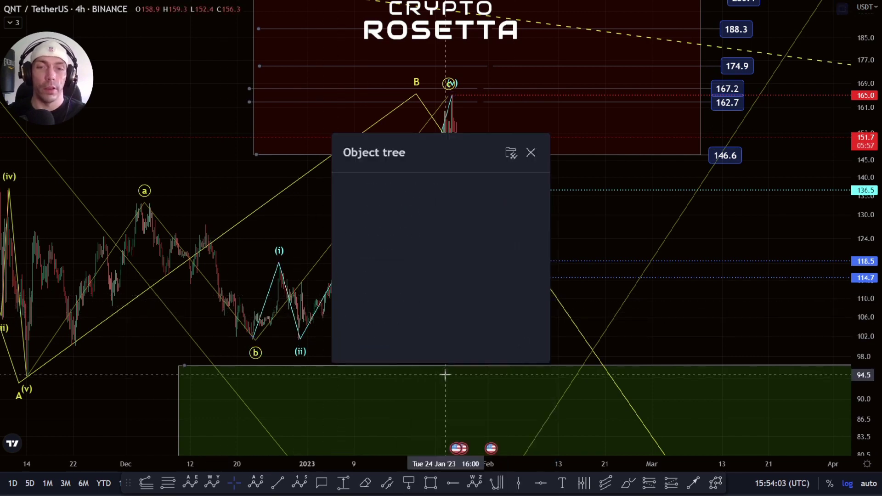
left_click(522, 276)
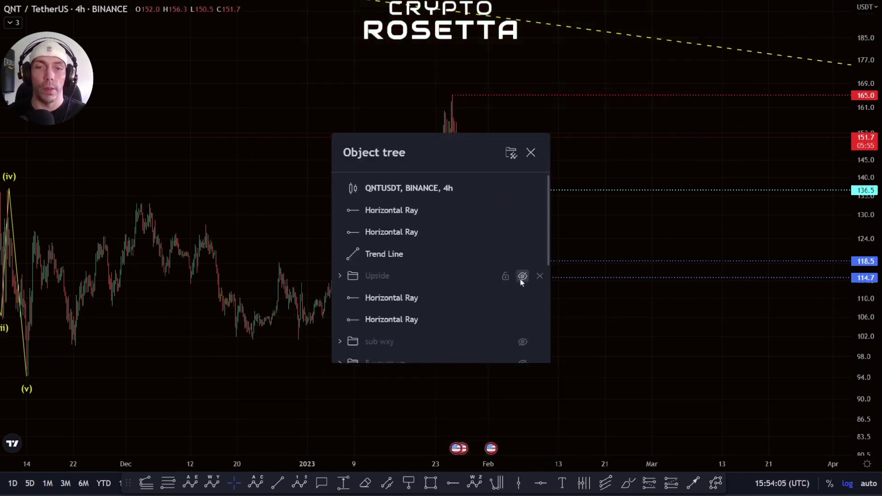
scroll(520, 279, "down", 5)
left_click(522, 248)
key("Escape")
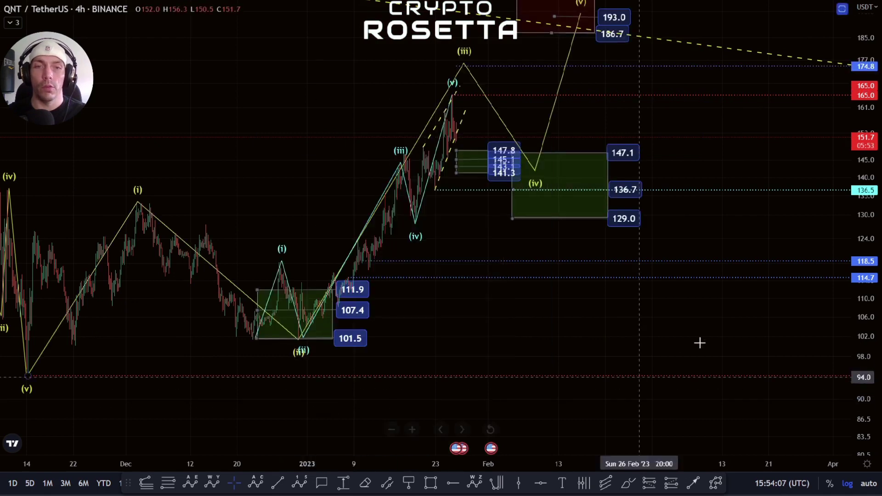
Move the yellow wave (iii) point to 165.8 on 24 Jan 2023 and the wave (iv) point to 129.6 on 9 Feb 2023
scroll(315, 335, "up", 3)
left_click_drag(315, 335, 481, 317)
scroll(383, 308, "down", 2)
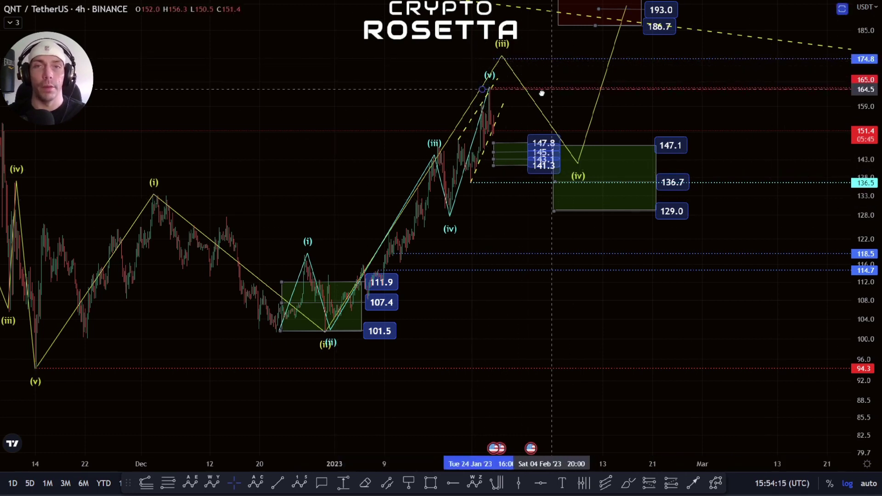
left_click(554, 184)
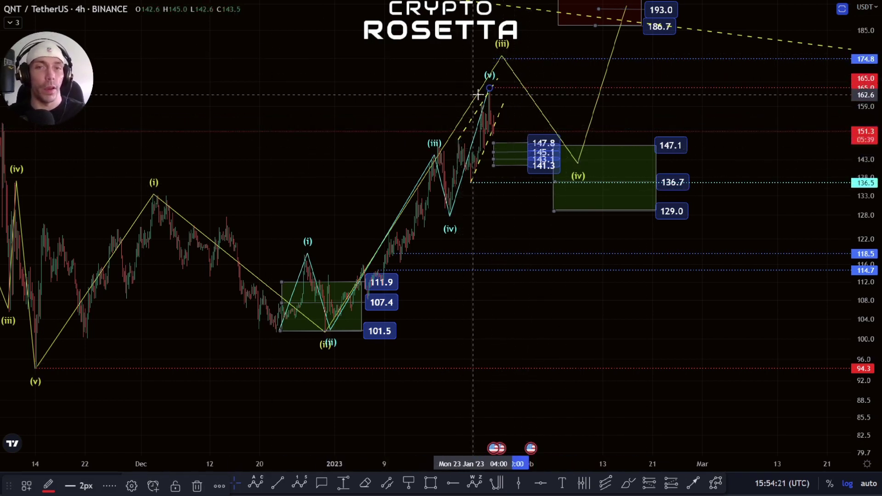
left_click(37, 367)
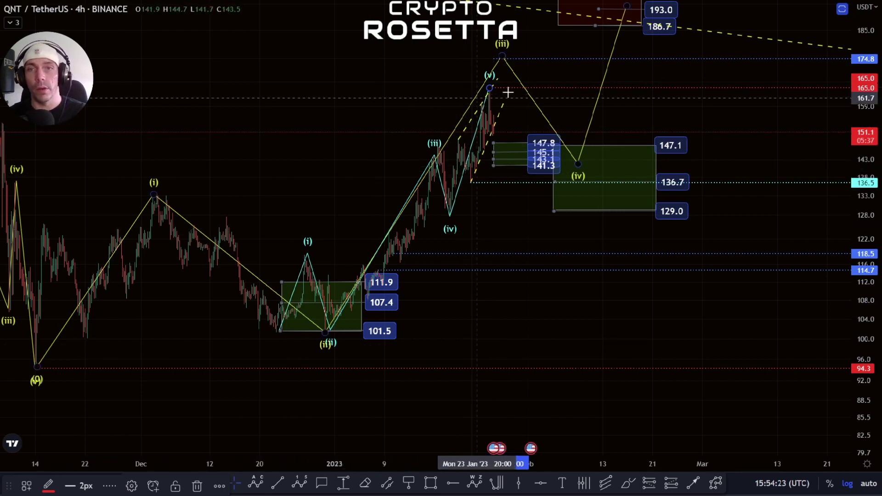
left_click_drag(505, 62, 482, 86)
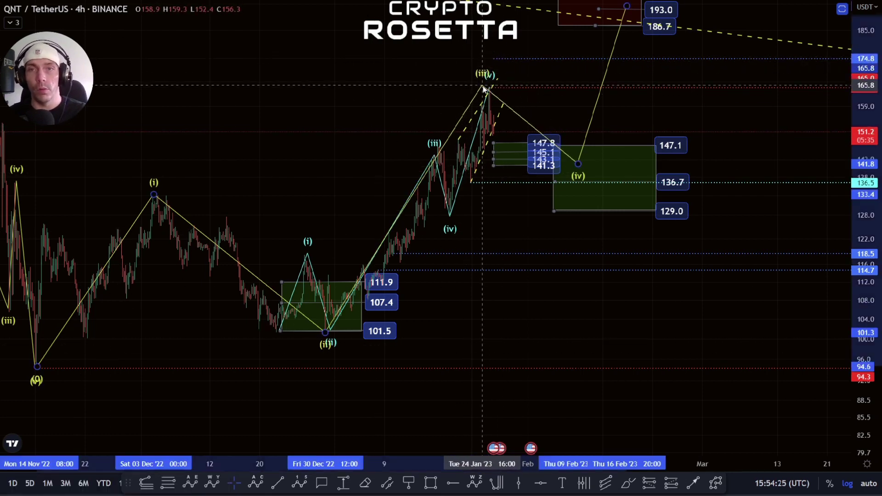
left_click_drag(578, 165, 578, 209)
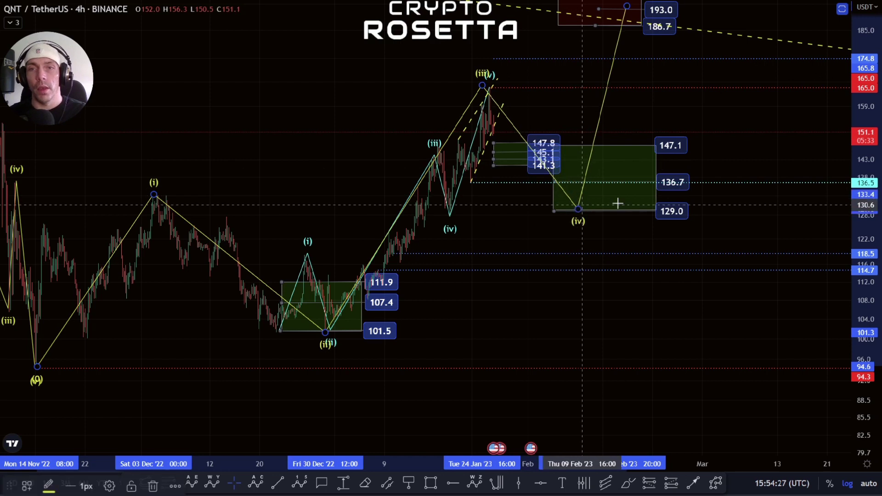
scroll(574, 206, "up", 5)
scroll(504, 236, "down", 5)
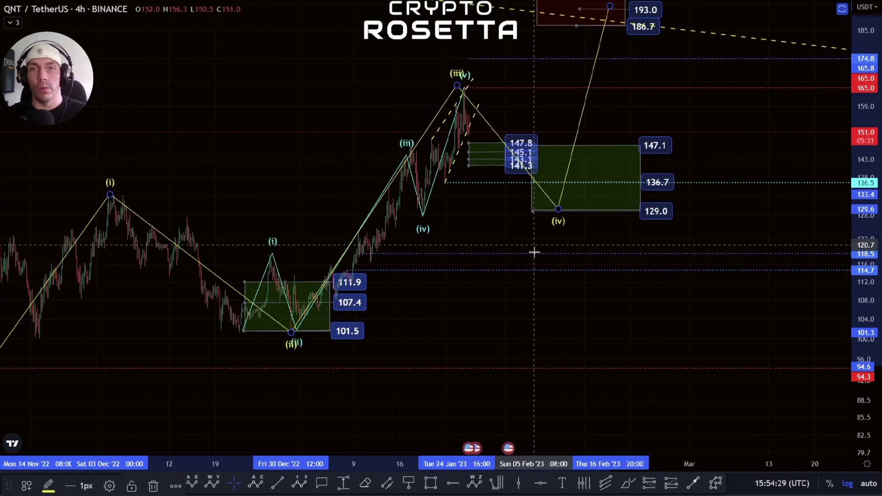
left_click(482, 294)
Sketch a zigzag path from the 165.0 high down to about 141, up to about 152, down to about 130 and up to about 194.5
scroll(491, 287, "down", 2)
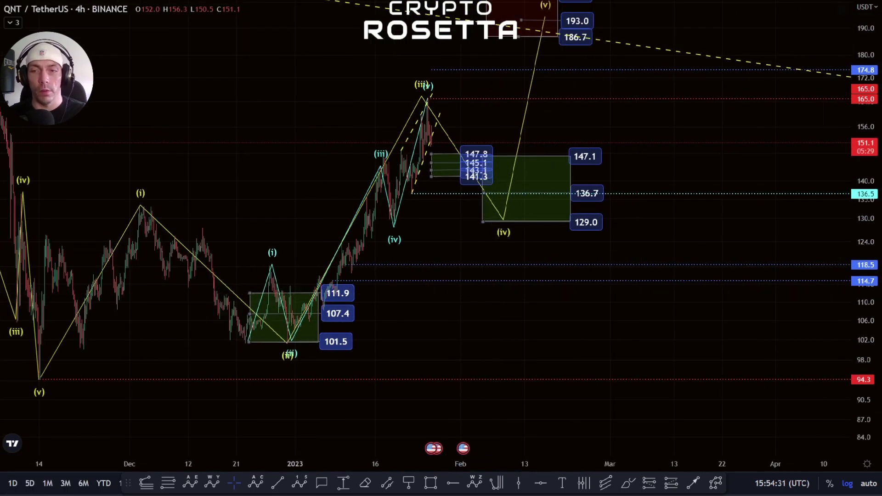
left_click(716, 483)
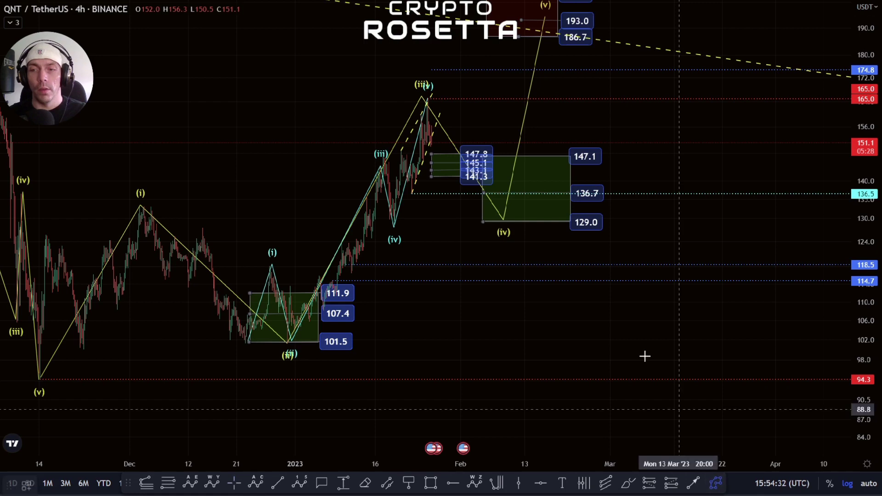
left_click(430, 99)
left_click(492, 138)
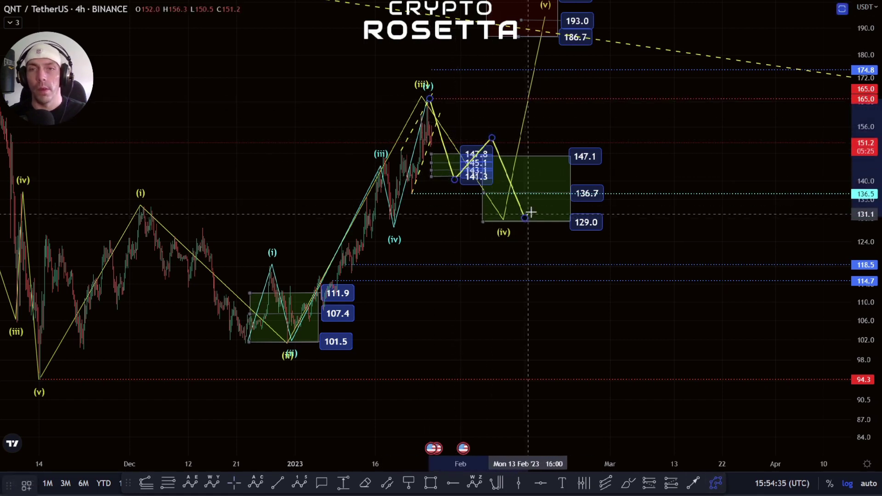
left_click(524, 204)
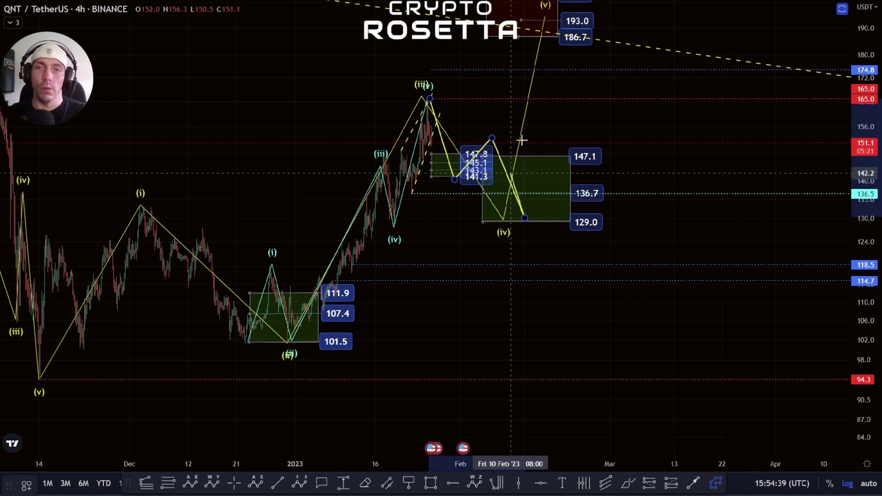
left_click(614, 16)
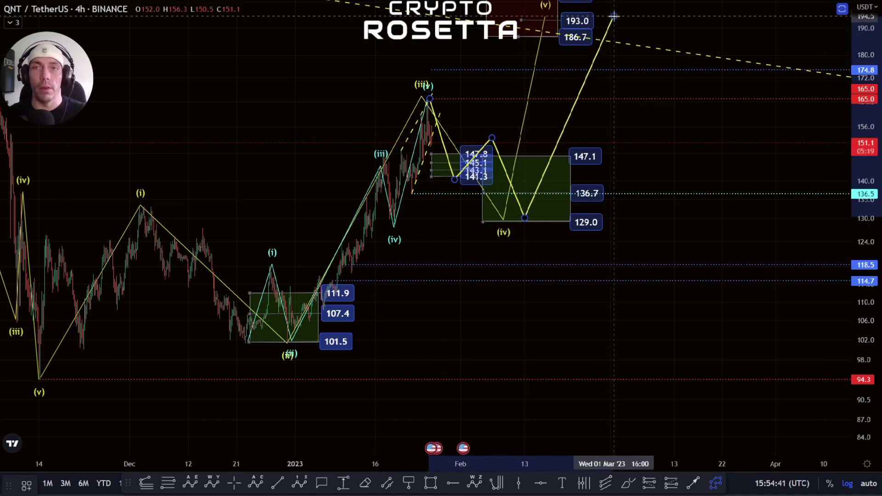
scroll(360, 321, "down", 3)
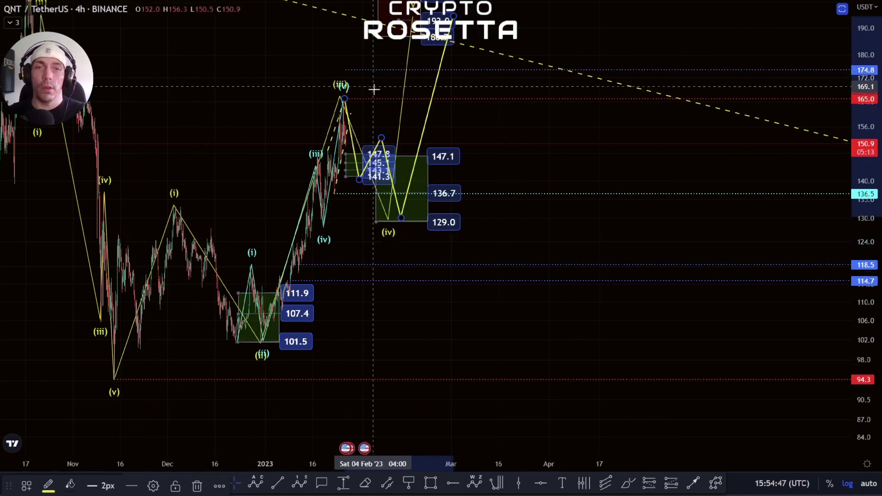
scroll(263, 181, "up", 3)
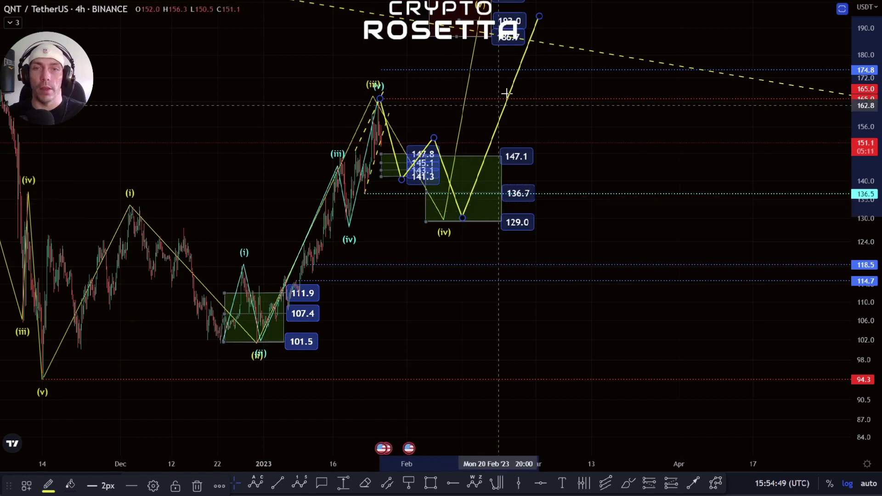
left_click(462, 221)
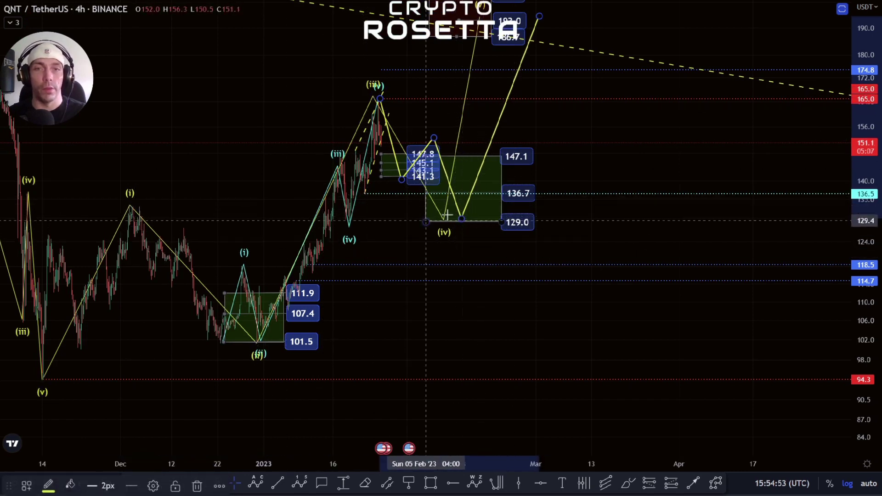
Try the yellow wave (iv) point at 136.3, settle it at 130.9, and delete the sketched zigzag path
left_click(445, 216)
left_click_drag(445, 216, 445, 194)
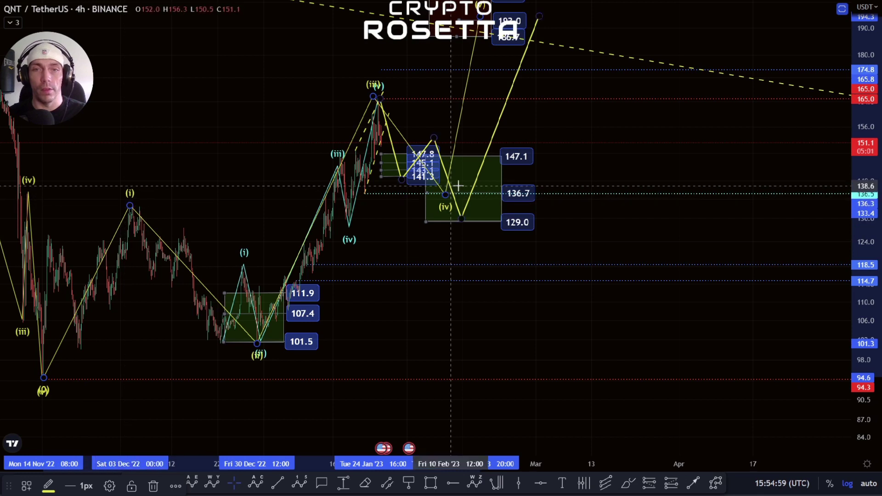
left_click_drag(445, 204, 447, 219)
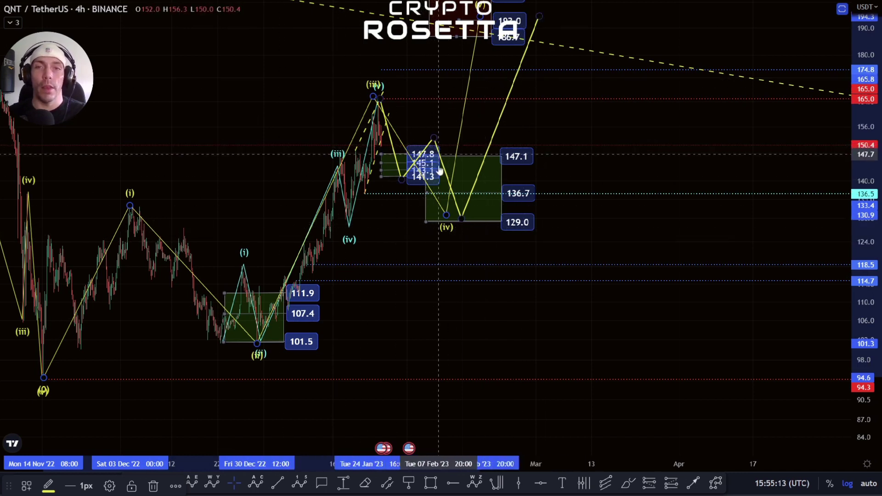
left_click(448, 182)
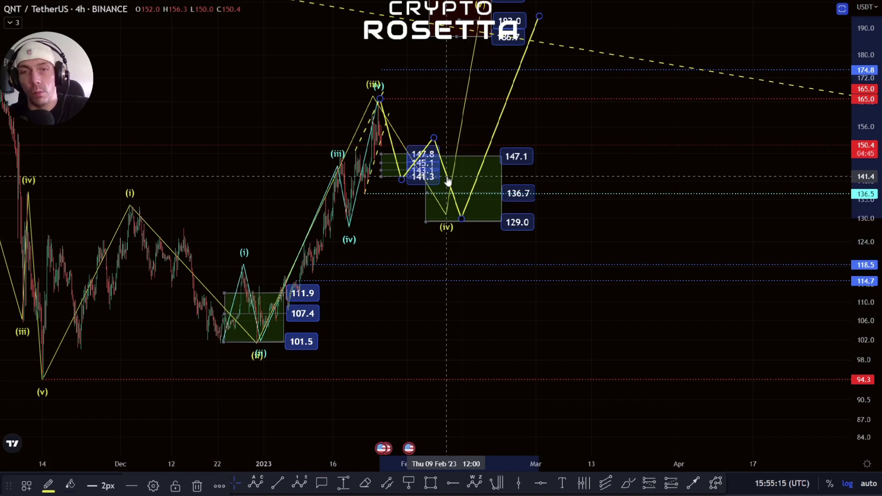
left_click(404, 192)
Switch the chart to the 1h timeframe and focus on the recent high inside the dashed trend lines
scroll(360, 229, "up", 6)
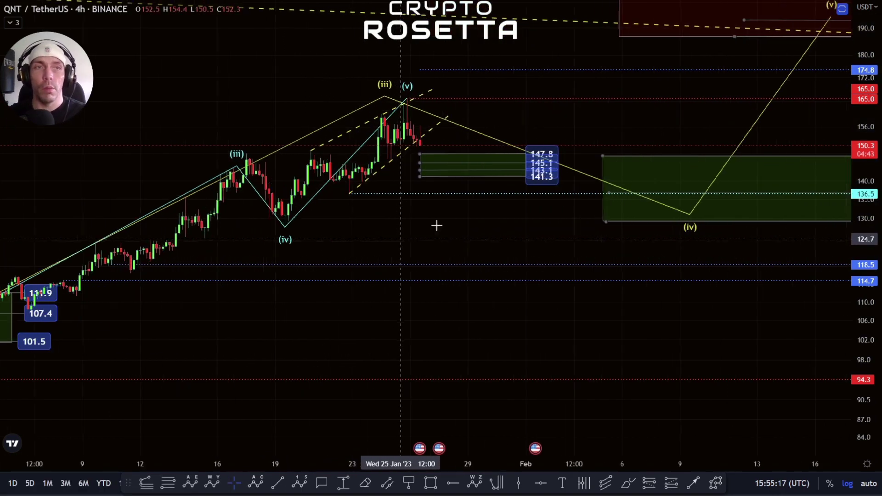
type("1h")
key("Return")
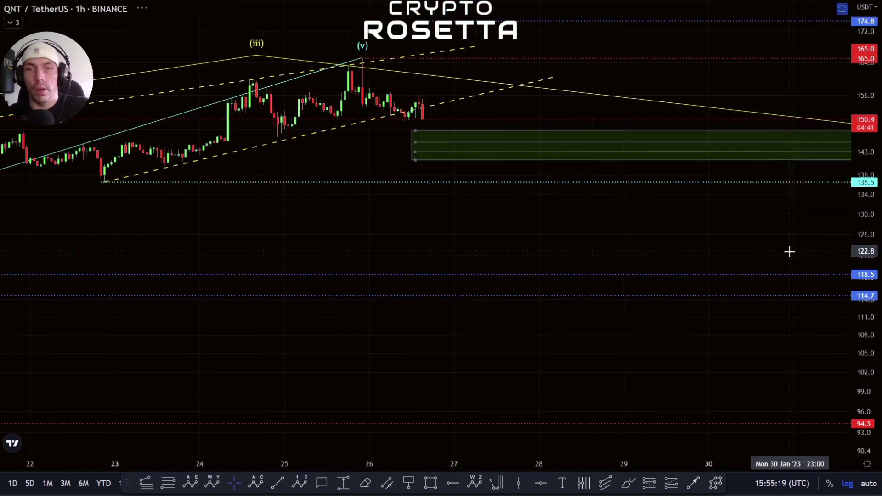
scroll(472, 266, "down", 8)
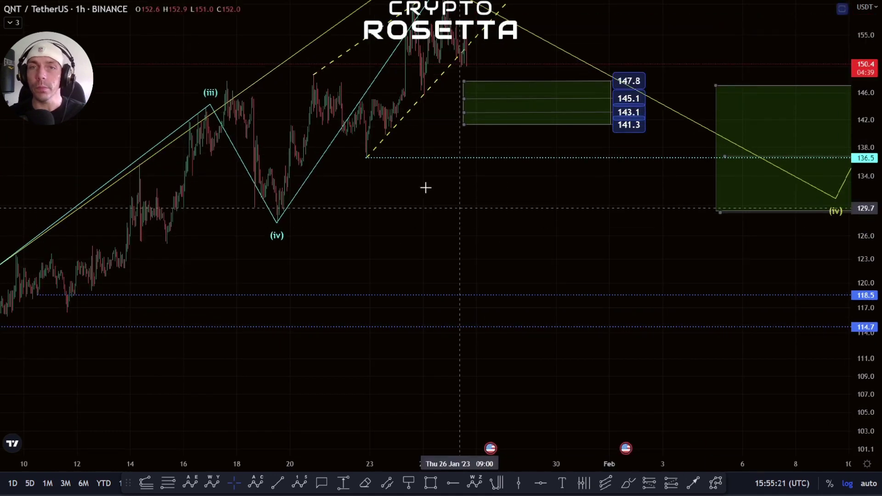
scroll(425, 187, "up", 4)
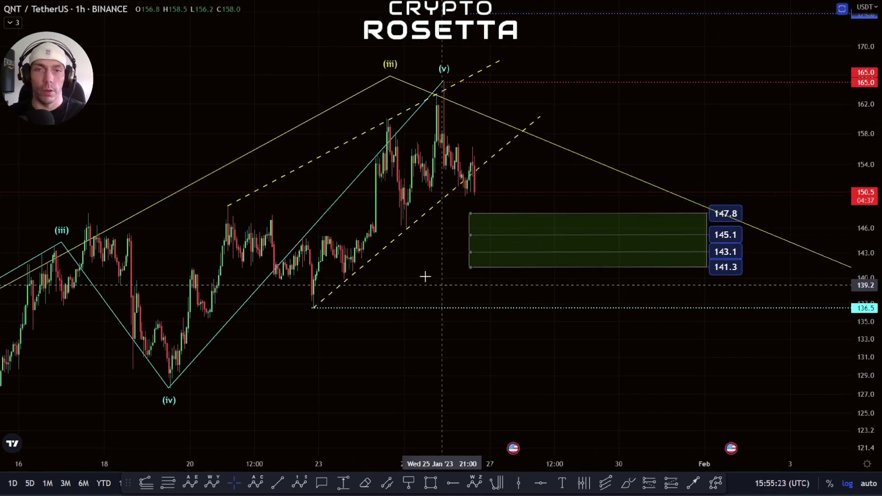
Adjust the lower dashed trend line so it ends at 159.2 on 27 Jan 2023 at 20:00
left_click_drag(403, 307, 400, 320)
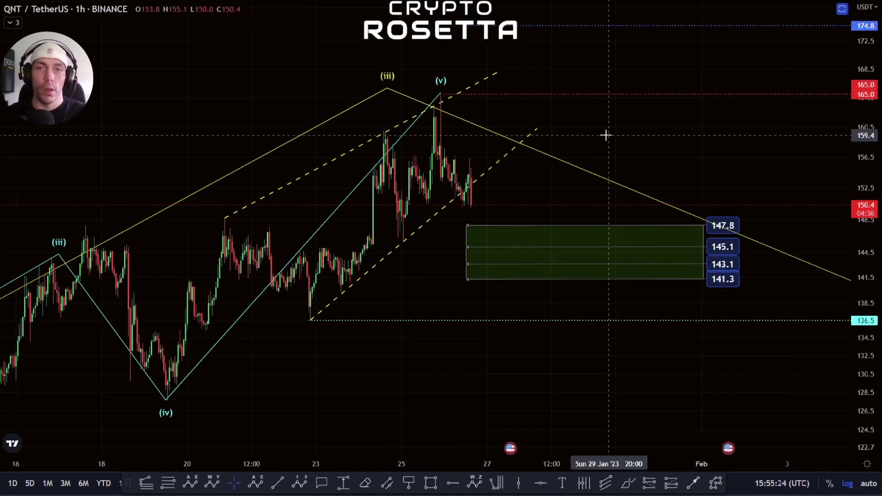
left_click(539, 156)
left_click_drag(540, 155, 523, 138)
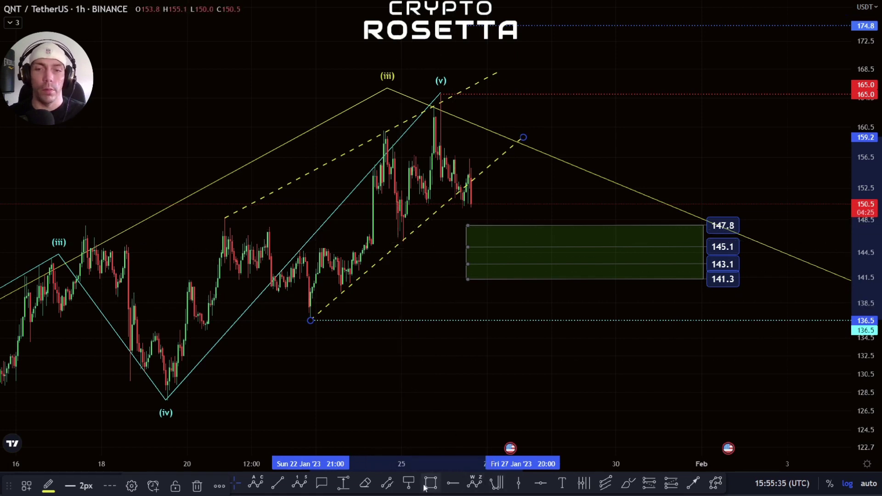
Draw an Elliott impulse wave from the 127.8 low through 160.5, 145.4, 163.3 and 156.1 to 165.4
left_click(298, 483)
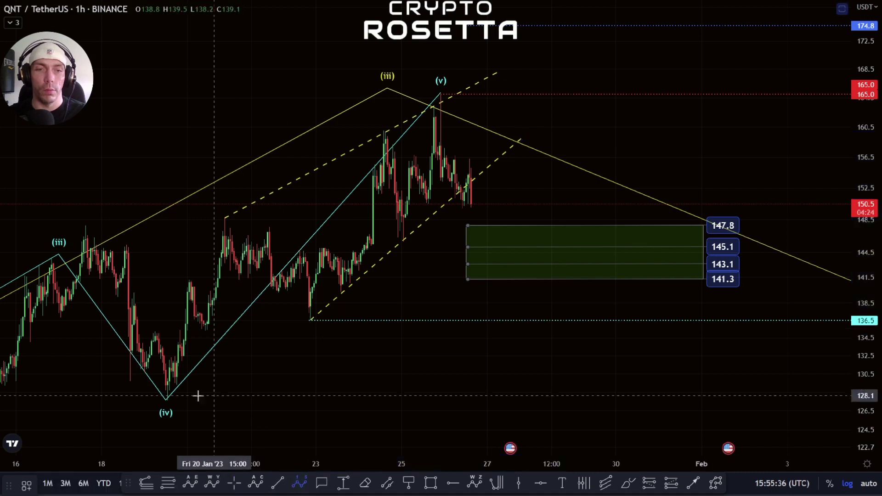
left_click(166, 398)
left_click(383, 128)
left_click(403, 245)
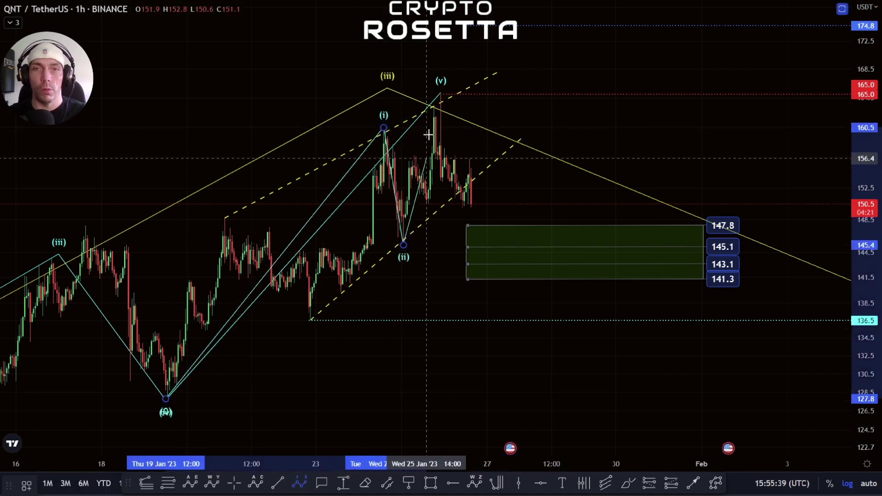
left_click(430, 107)
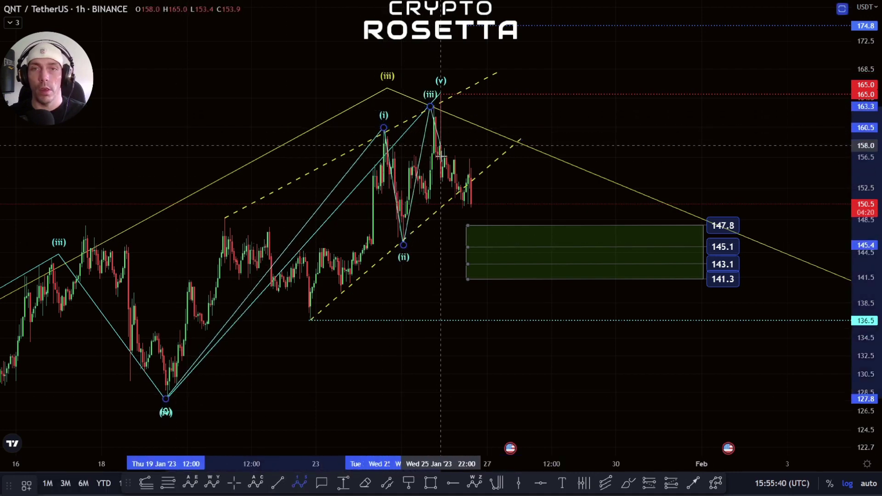
left_click(444, 92)
left_click_drag(440, 169, 440, 161)
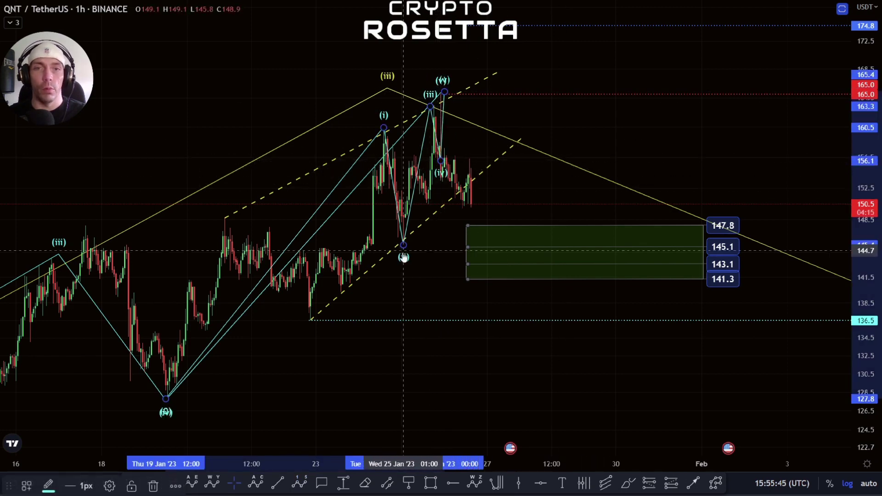
Adjust the lower dashed trend line so its far end sits at about 156.5 on 27 Jan 2023
left_click(498, 137)
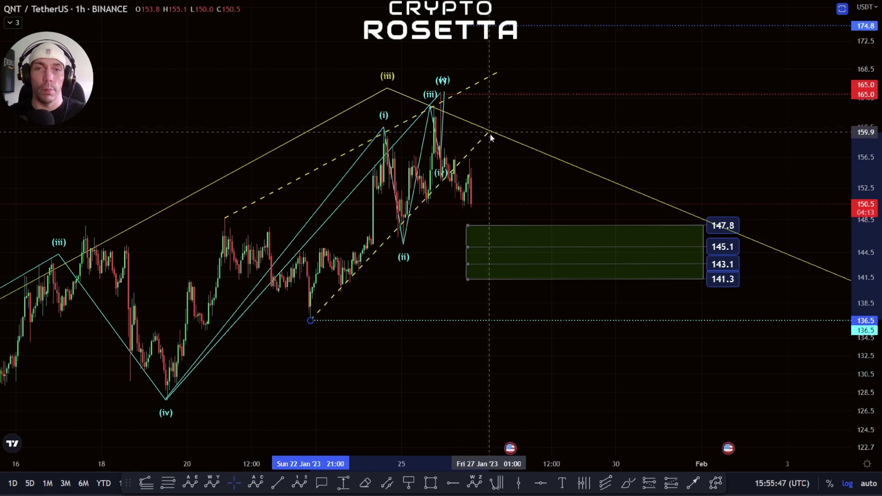
left_click_drag(491, 136, 490, 137)
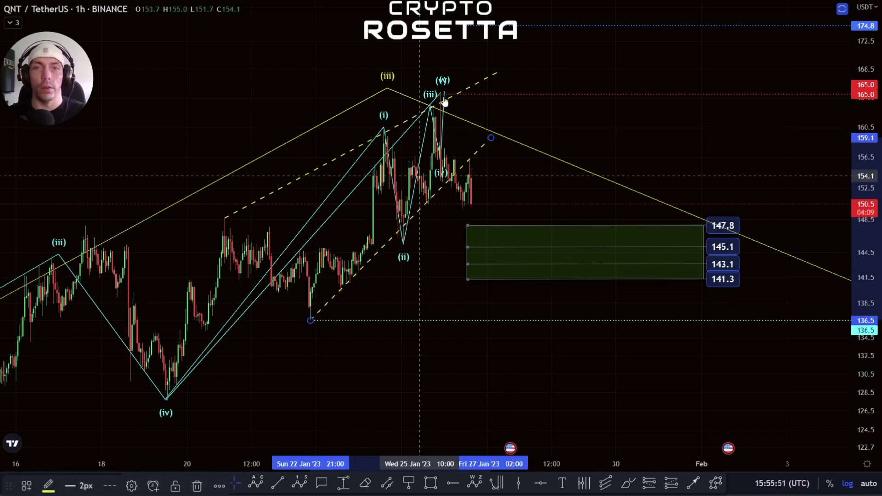
left_click_drag(495, 140, 522, 157)
Move the wave (iv) point of the small cyan impulse to 149.6 and its wave (v) point to 167.5
left_click(448, 127)
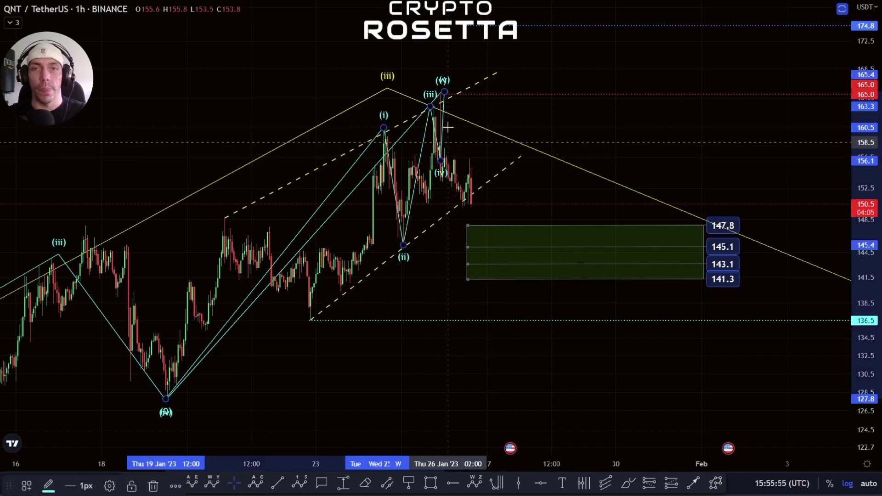
mouse_move(444, 91)
left_mouse_down()
mouse_move(474, 100)
mouse_move(438, 97)
mouse_move(431, 108)
left_mouse_up()
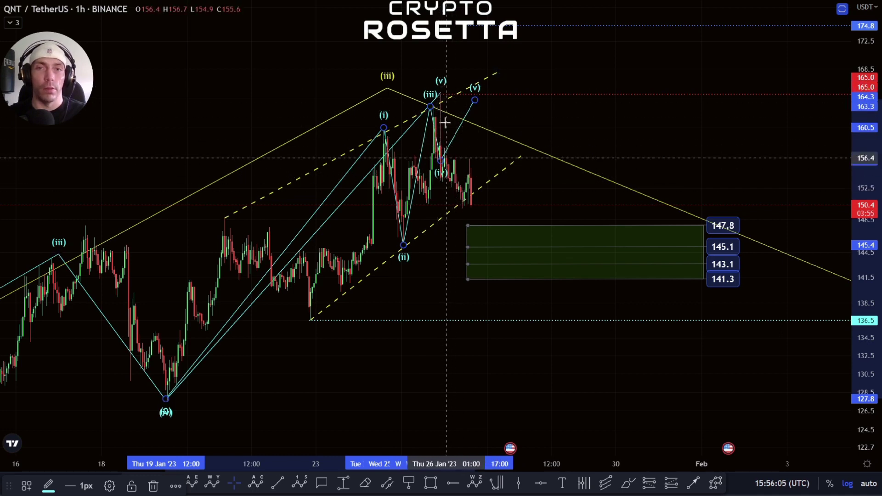
left_click_drag(474, 100, 446, 93)
left_click_drag(441, 161, 466, 208)
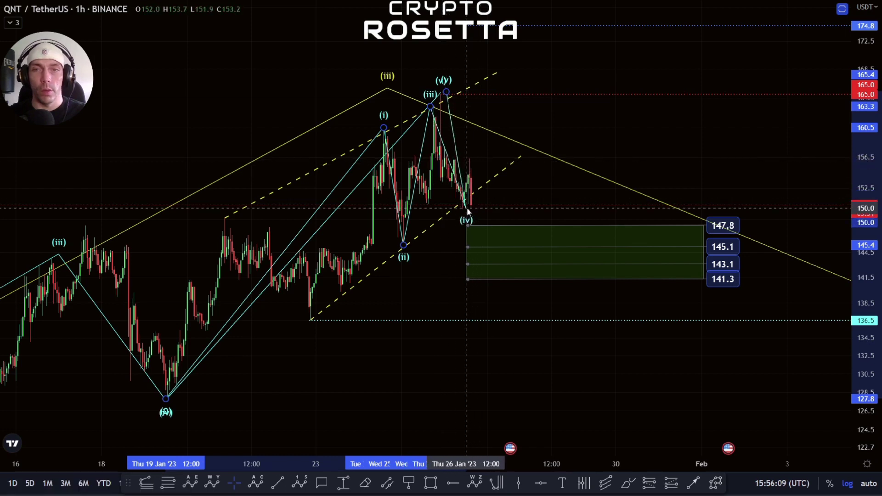
mouse_move(449, 94)
left_mouse_down()
mouse_move(510, 83)
mouse_move(502, 77)
left_mouse_up()
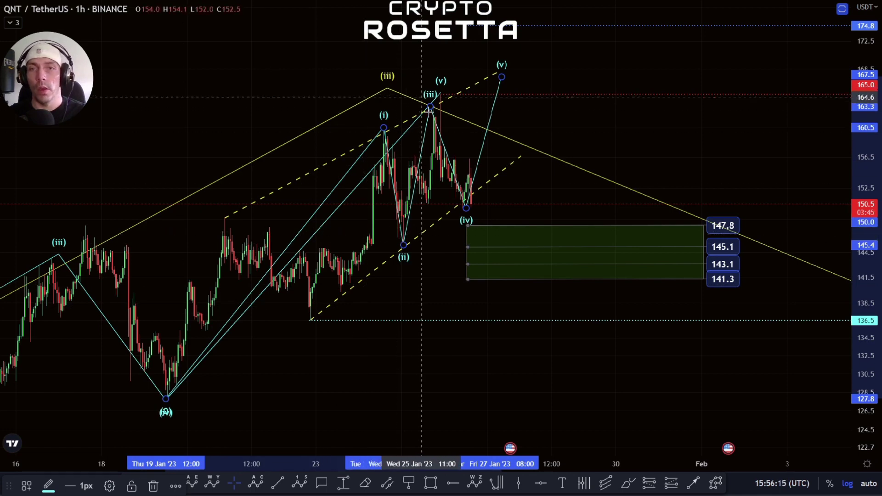
left_click_drag(465, 210, 469, 213)
left_click_drag(501, 77, 495, 80)
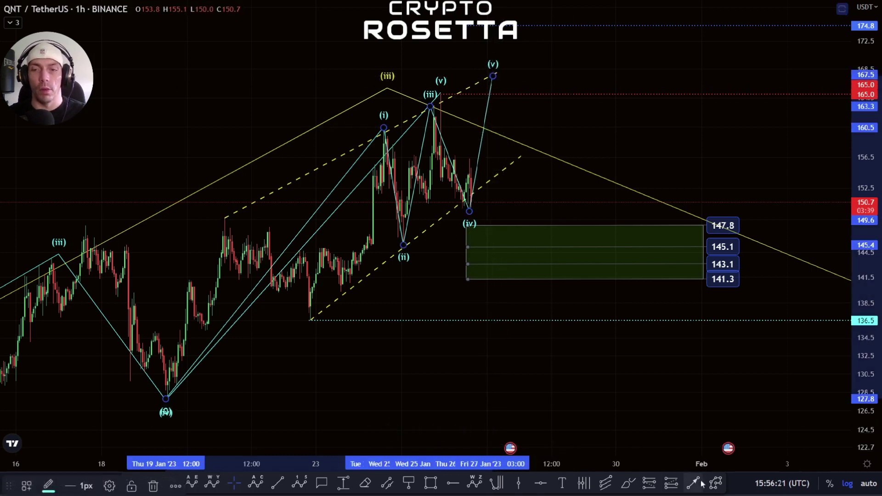
Sketch a yellow path from the latest low up to 160.6, through a small dip to about 169, and delete it
left_click(571, 309)
left_click(464, 202)
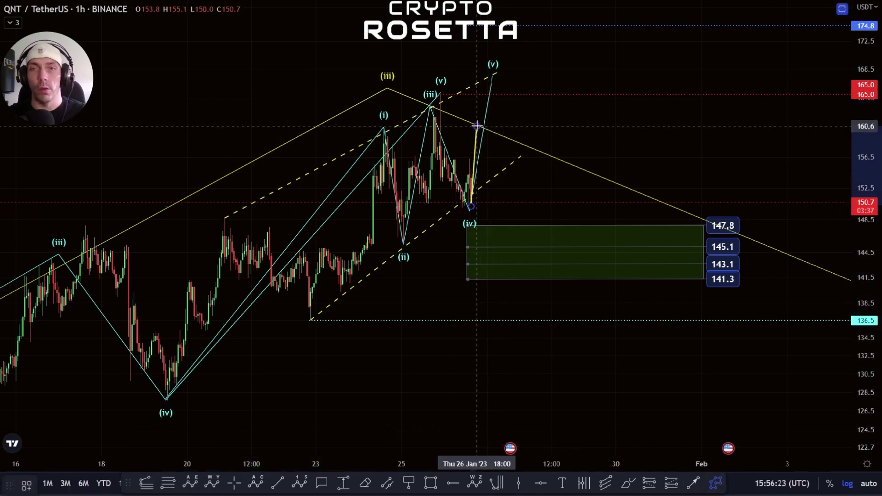
left_click(477, 126)
left_click(503, 148)
left_click(505, 65)
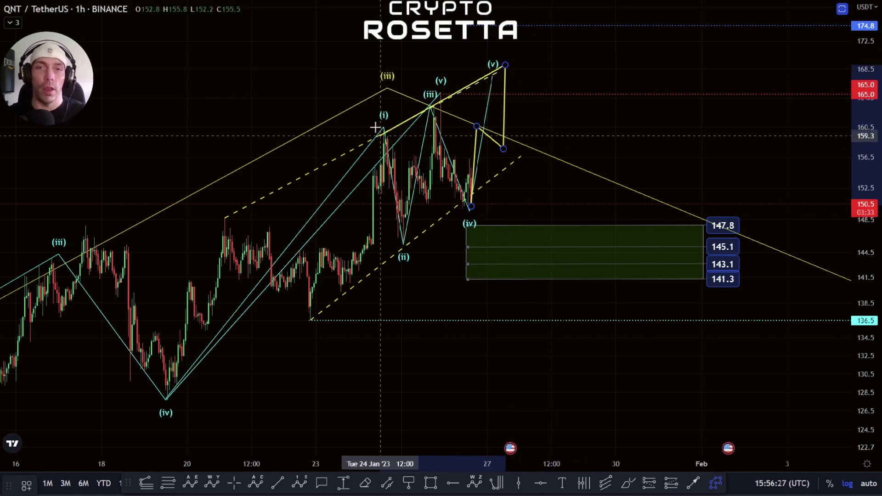
key("Escape")
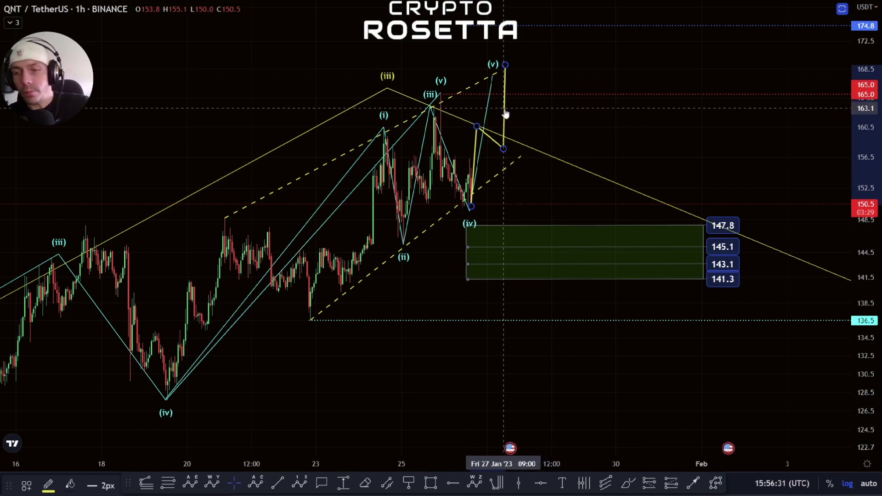
key("Delete")
Delete the impulse drawn from the 127.8 low and draw a cyan Elliott impulse from 136.9 through 160.5, 145.2, about 183 and 170.9 to 185.9
left_click_drag(541, 196, 371, 219)
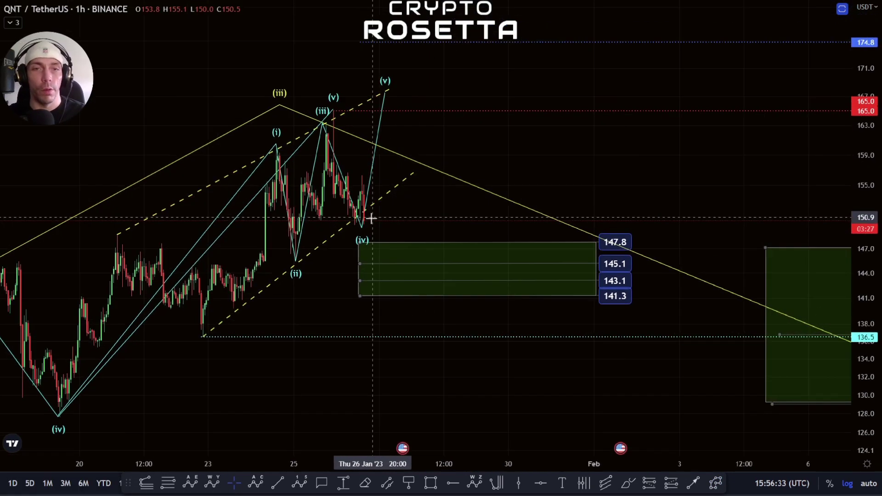
scroll(371, 219, "down", 2)
left_click(354, 250)
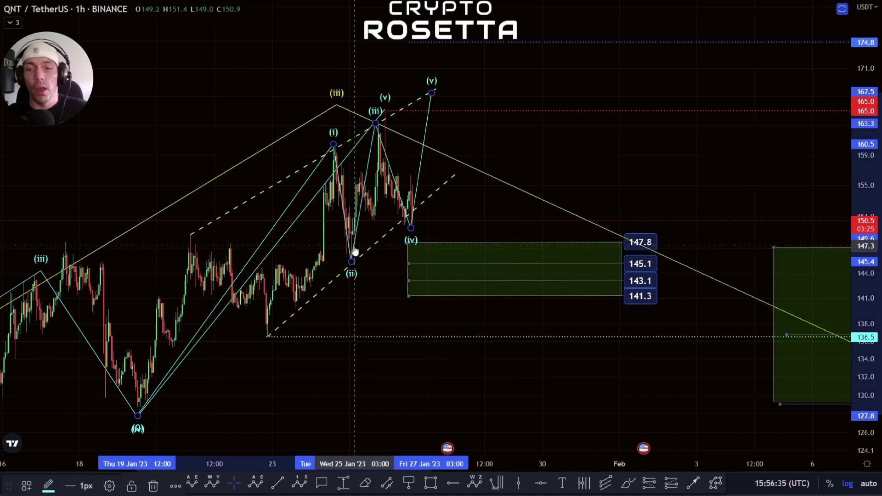
key("Delete")
left_click_drag(353, 309, 340, 294)
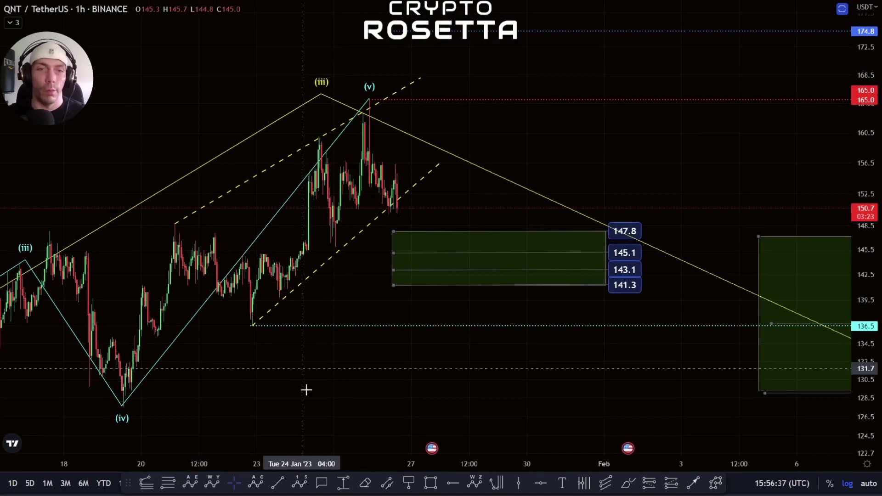
left_click(300, 486)
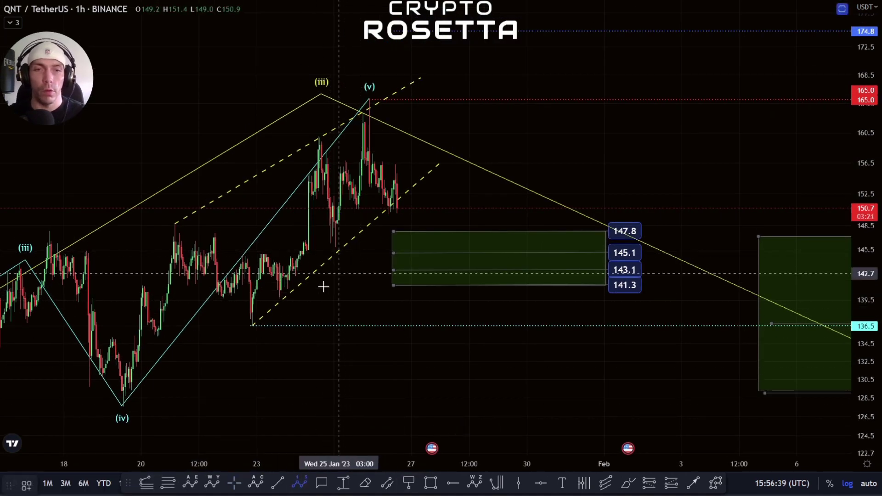
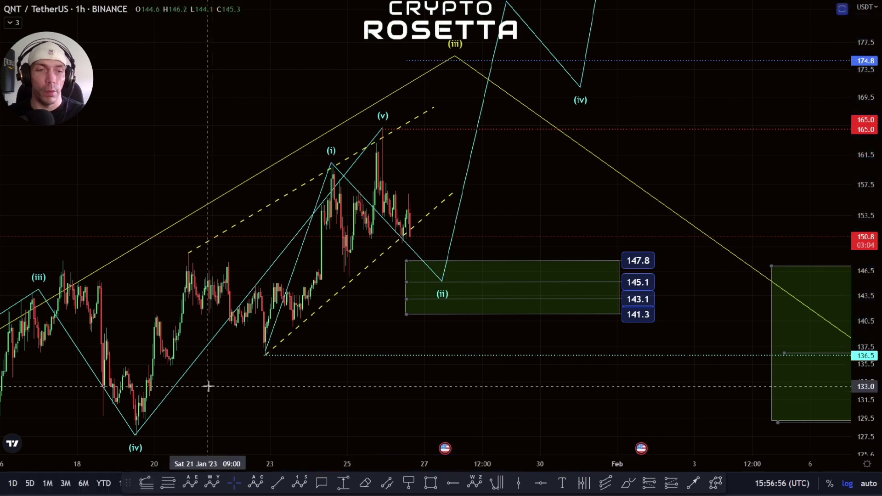
Place a trend-based Fibonacci extension from the 137.3 low to the wave (i) high at 160.0 and the wave (ii) level at 145.1
left_click(264, 377)
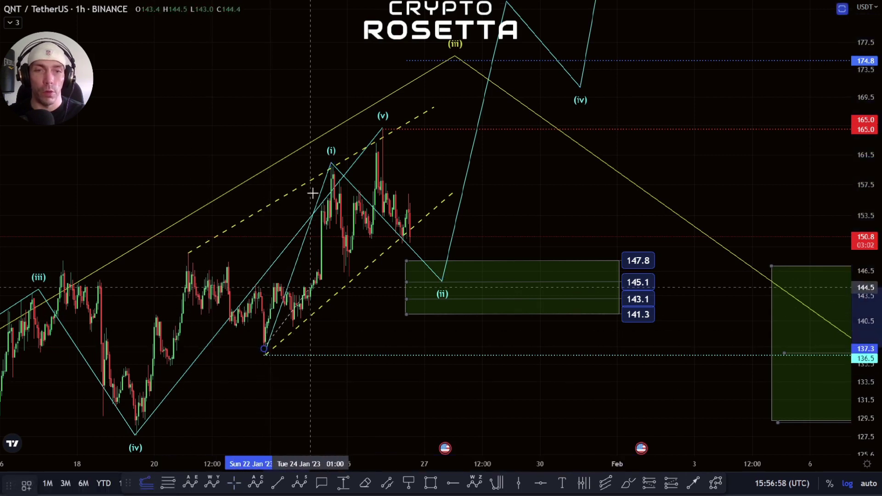
left_click(331, 165)
left_click(546, 281)
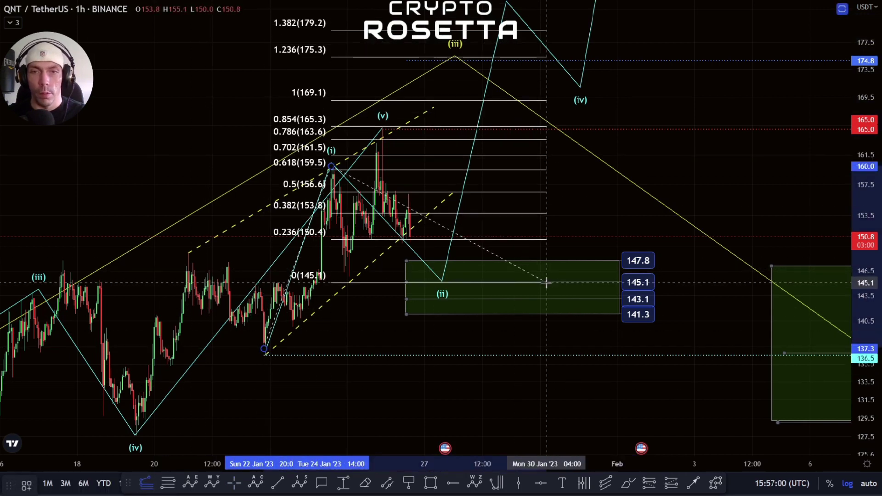
Raise the projected cyan wave (iii) to 186.1 near the 1.618 extension and the yellow wave (iii) to 190.0
left_click_drag(566, 205, 555, 288)
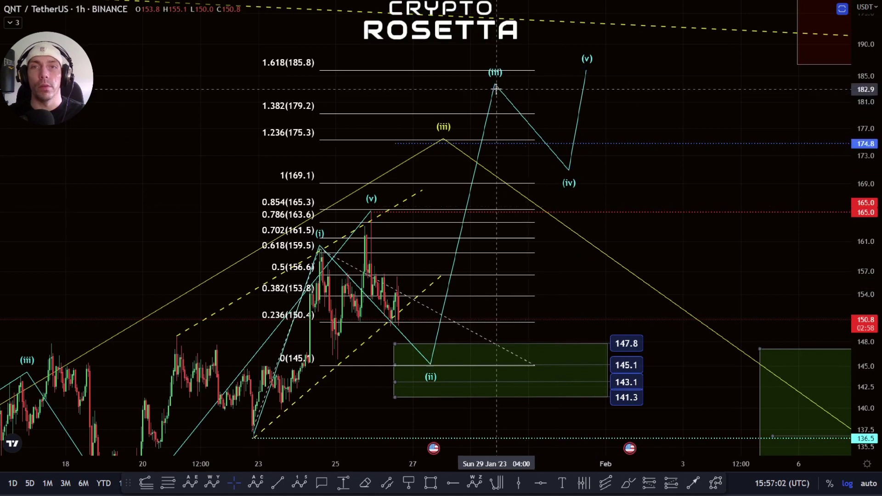
left_click_drag(496, 88, 501, 68)
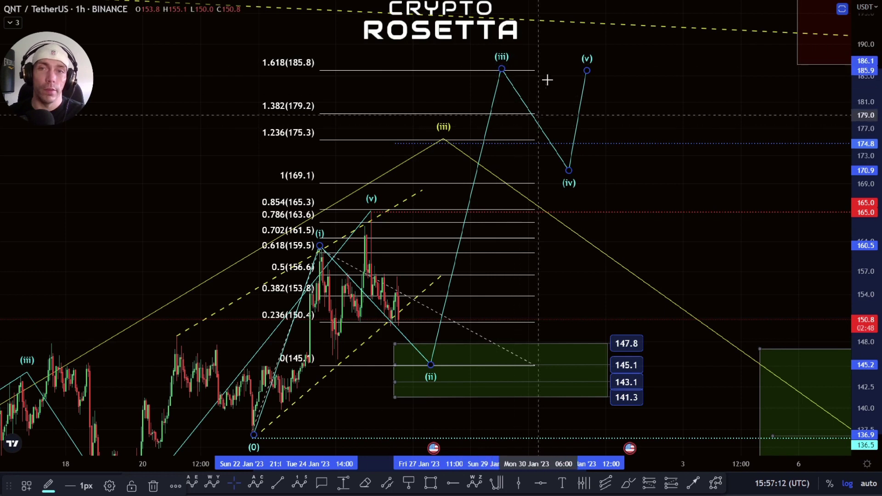
left_click_drag(446, 141, 478, 43)
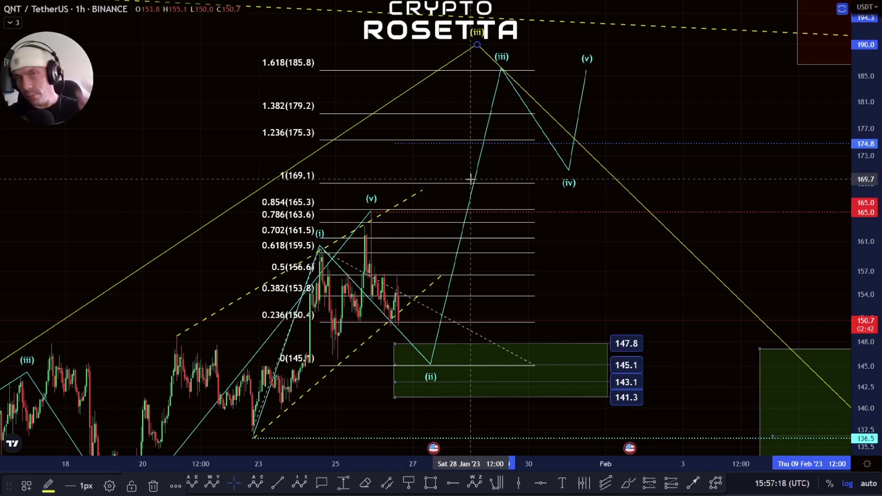
Extend the final wave (v) point of the projected cyan impulse to 192.2 on 1 Feb 2023
scroll(531, 192, "down", 5)
left_click(537, 202)
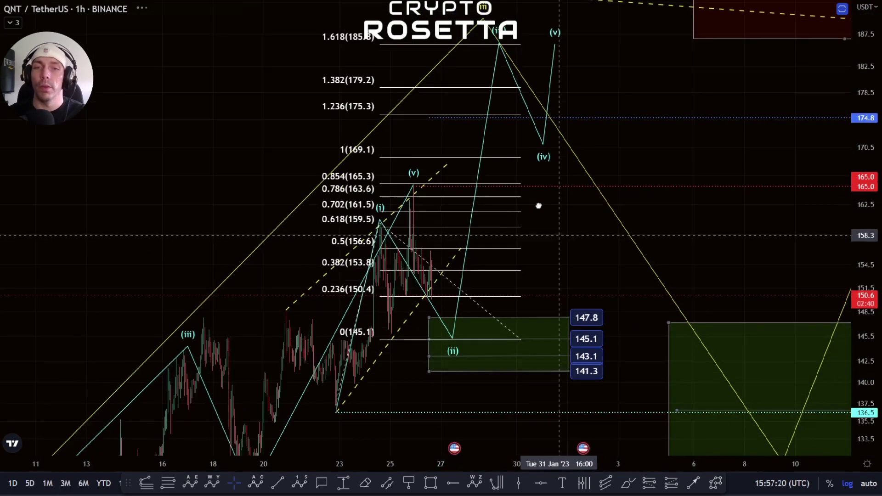
left_click_drag(878, 157, 879, 180)
scroll(563, 228, "down", 3)
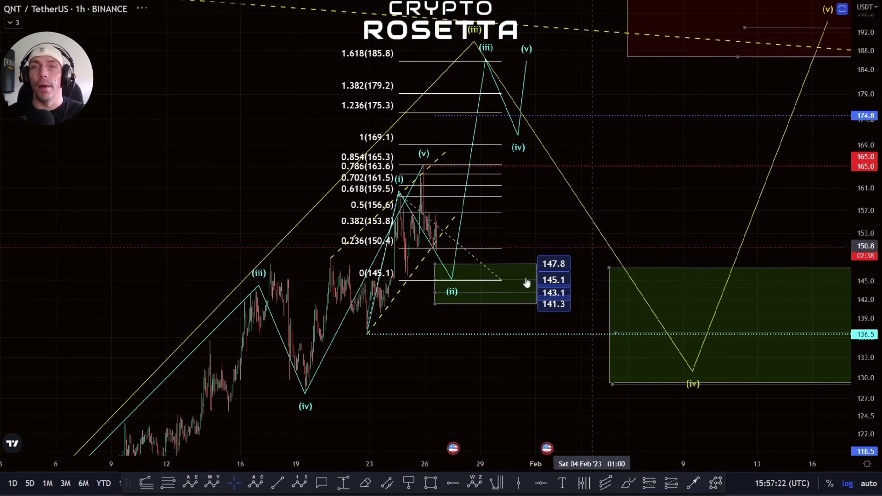
left_click_drag(544, 211, 519, 224)
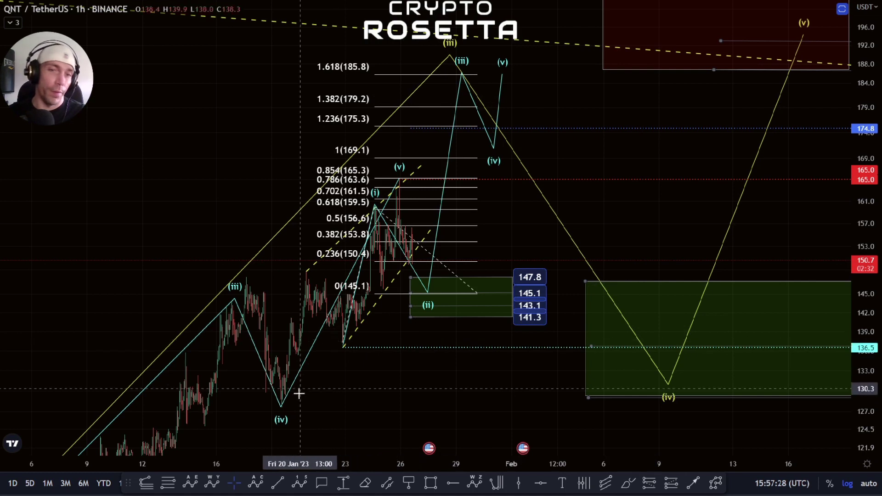
scroll(302, 391, "up", 2)
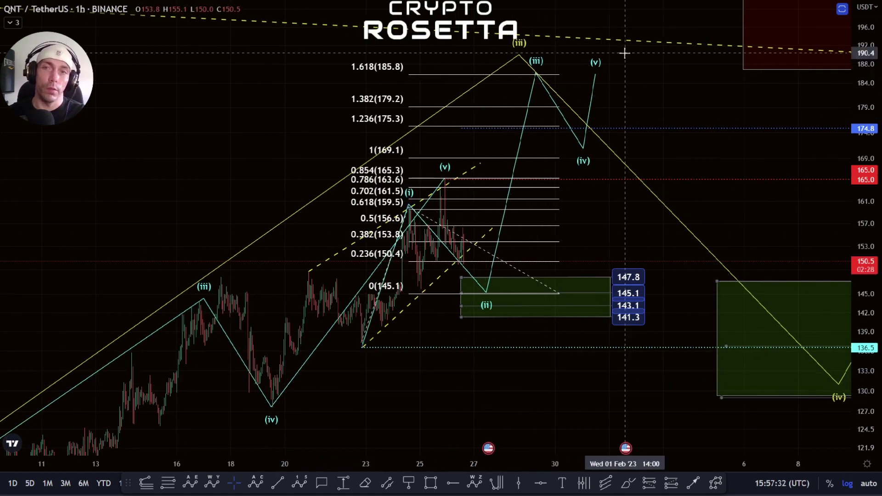
left_click_drag(595, 72, 613, 44)
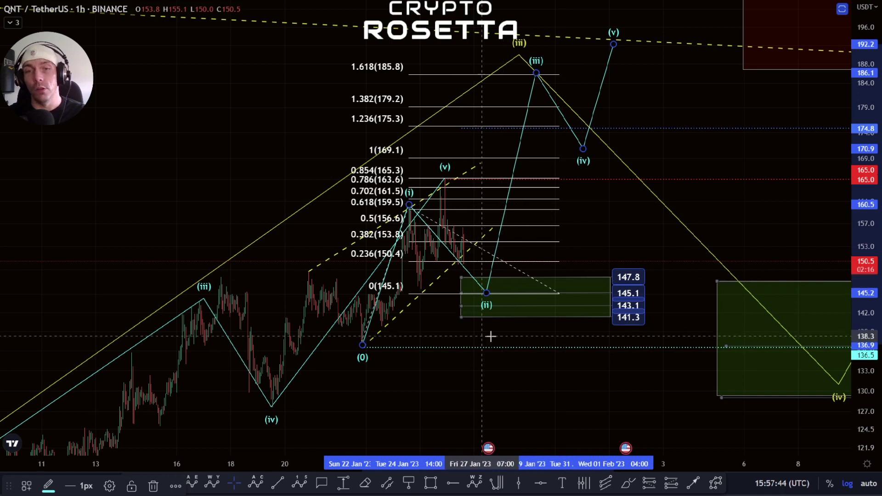
left_click(599, 434)
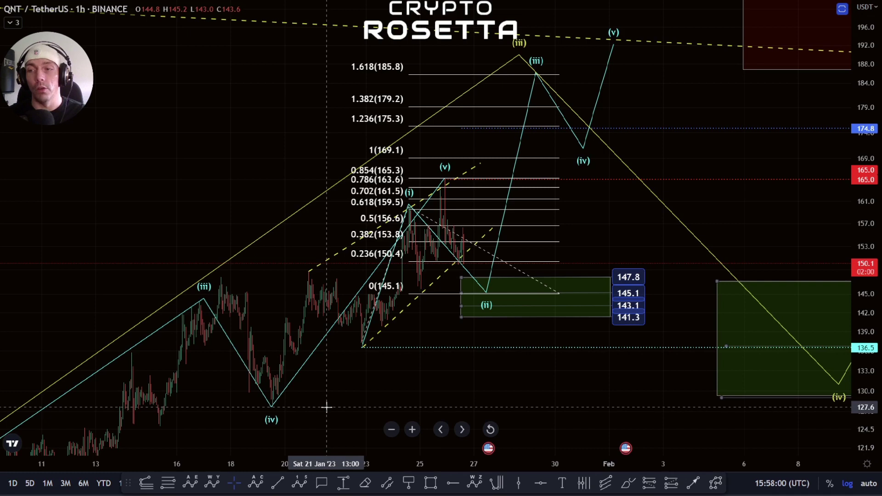
Delete the trend-based Fibonacci extension from the chart
left_click_drag(460, 362, 400, 367)
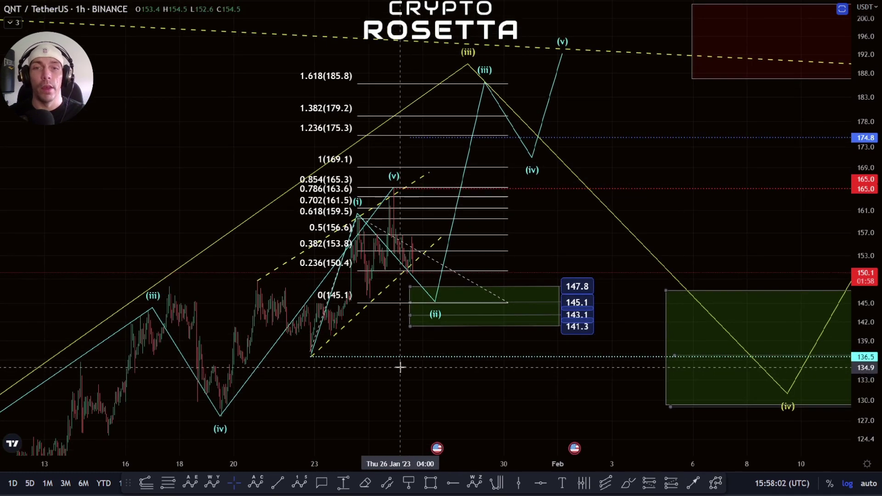
scroll(396, 368, "down", 5)
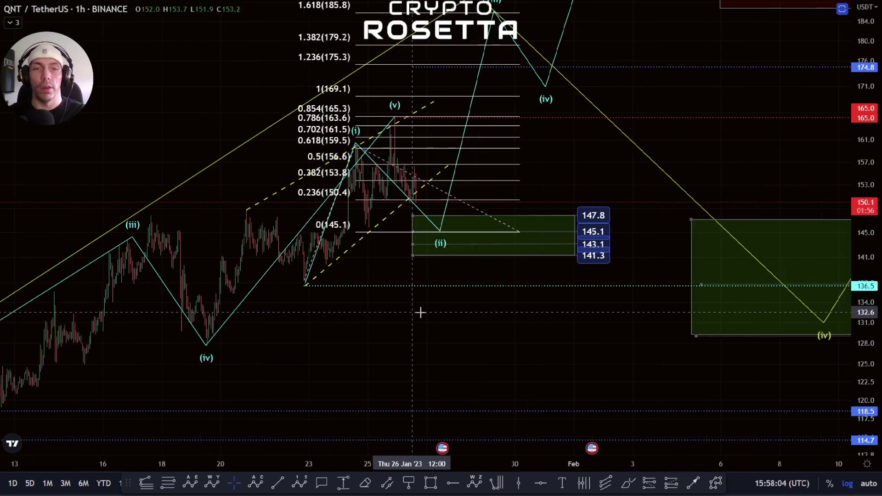
scroll(452, 333, "up", 1)
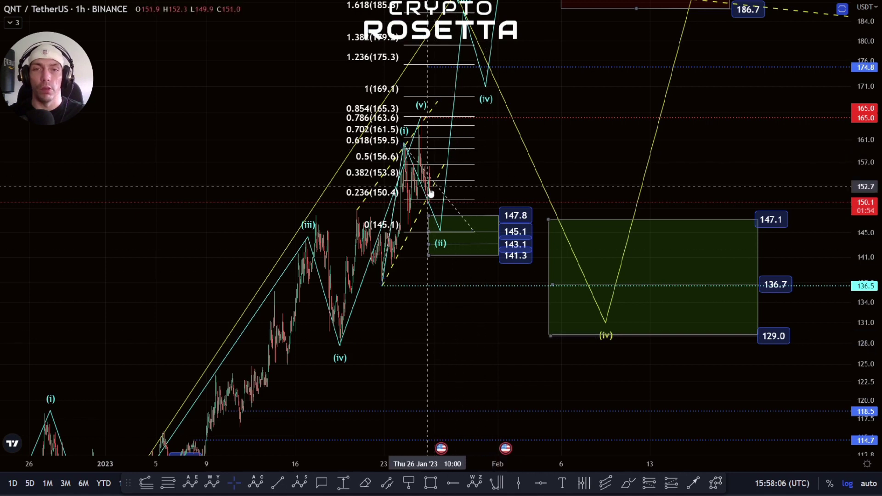
scroll(432, 367, "up", 2)
scroll(431, 367, "up", 1)
left_click(410, 235)
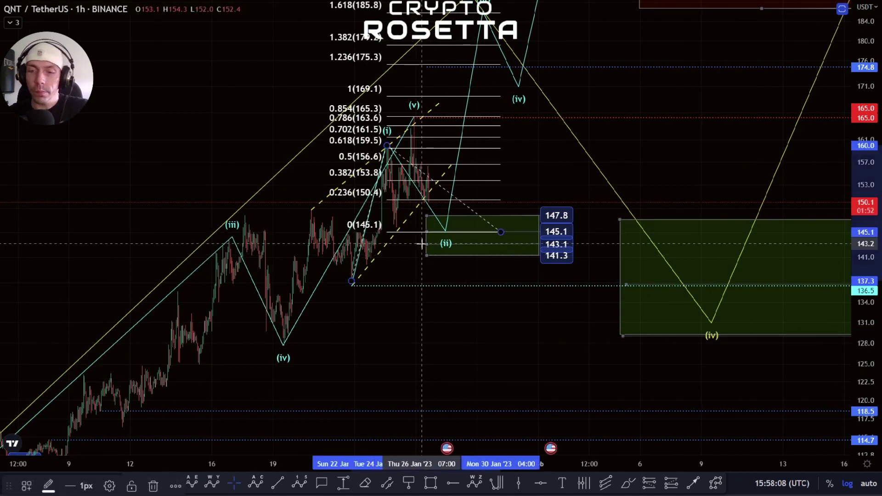
key("Delete")
Hide the "5 waves up" drawing group using the Object tree
right_click(417, 258)
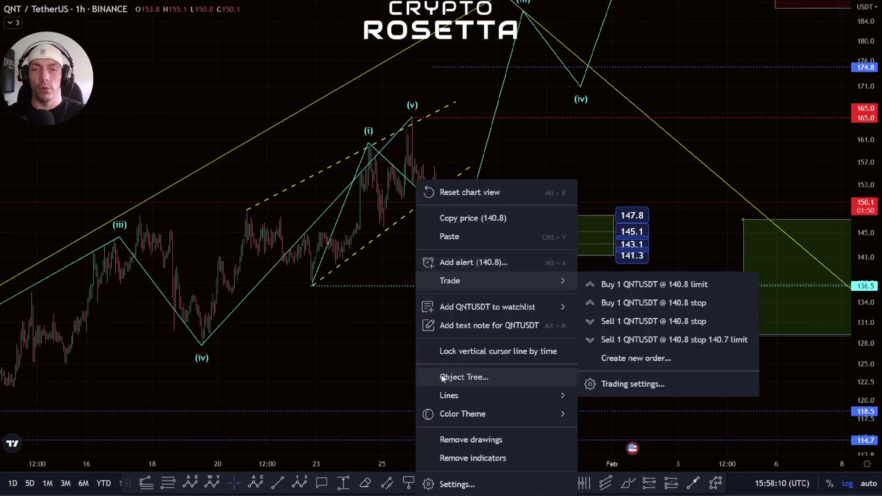
left_click(455, 374)
scroll(451, 321, "down", 3)
scroll(452, 325, "down", 1)
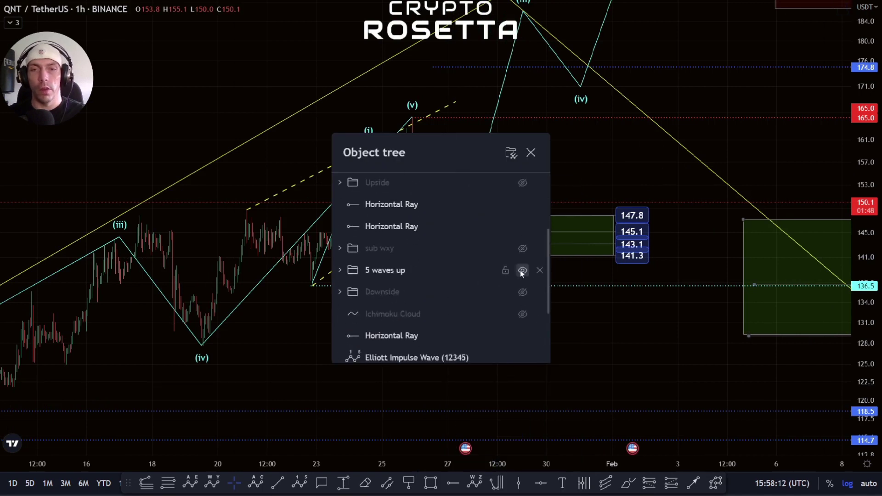
left_click(521, 271)
scroll(517, 257, "up", 3)
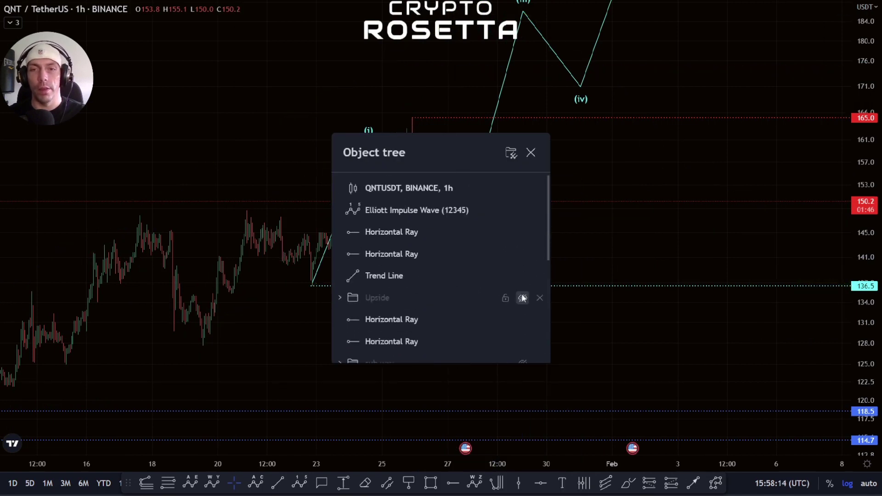
key("Escape")
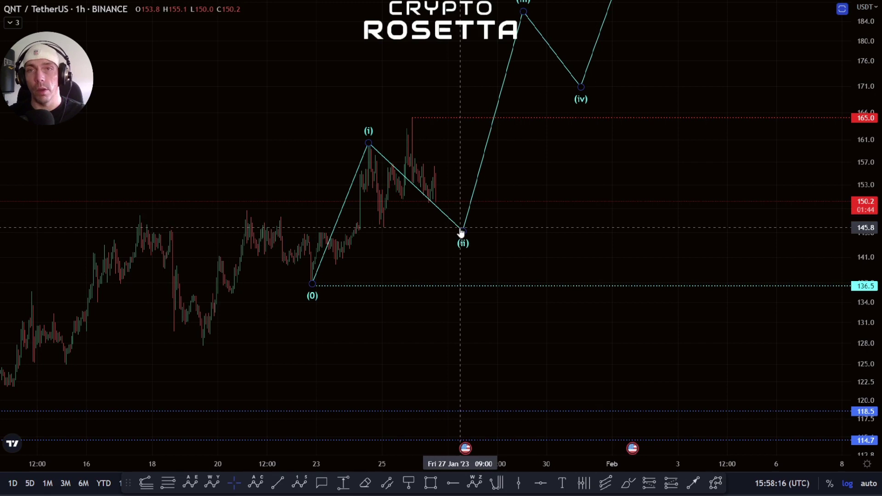
Delete the remaining cyan Elliott impulse projection and focus on the recent candles
left_click(461, 231)
key("Delete")
scroll(455, 224, "up", 5)
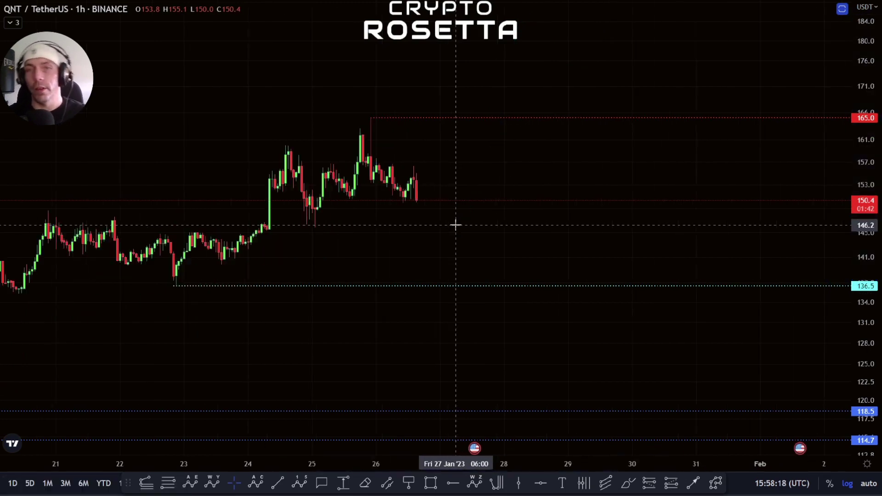
Draw a trend-based Fibonacci extension on the latest decline, from the 156.7 high to the 149.9 low and back to 156.2
scroll(462, 262, "up", 3)
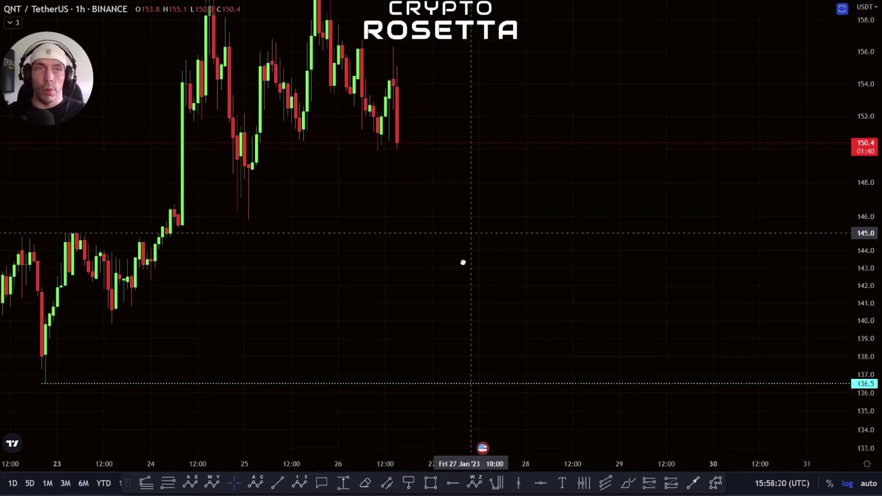
left_click_drag(410, 302, 428, 318)
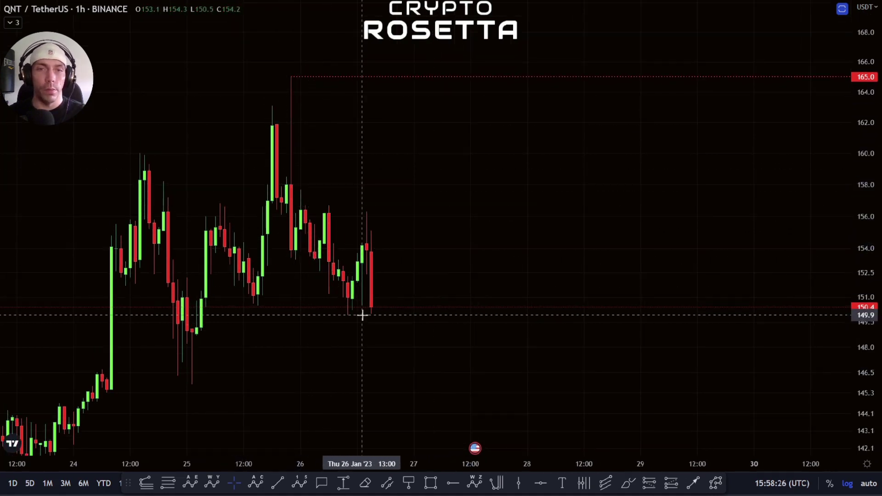
left_click(327, 198)
left_click(348, 315)
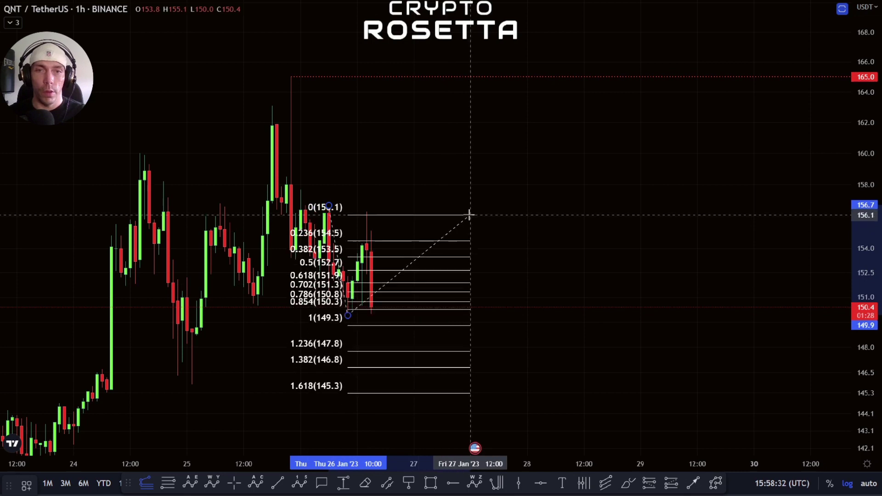
left_click(476, 213)
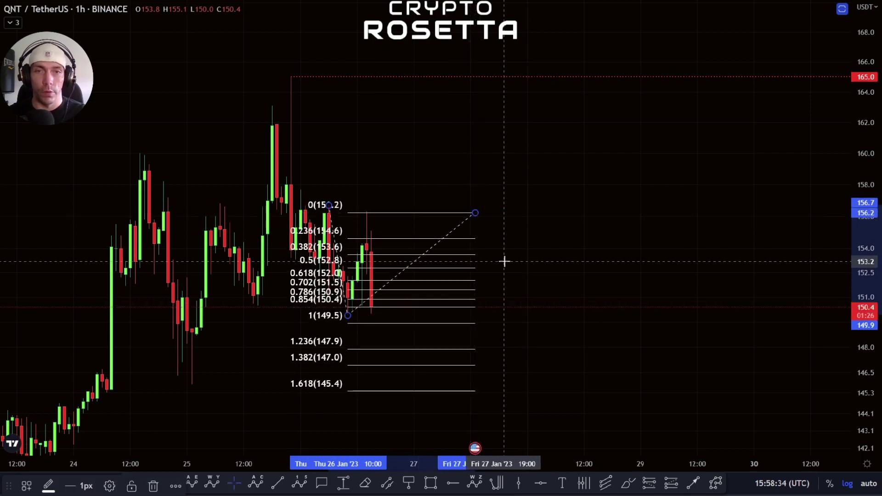
Draw a downward Elliott impulse from 156.7 with waves at 149.9, 156.2, 144.9, about 149.5 and about 141.7
left_click_drag(504, 261, 515, 171)
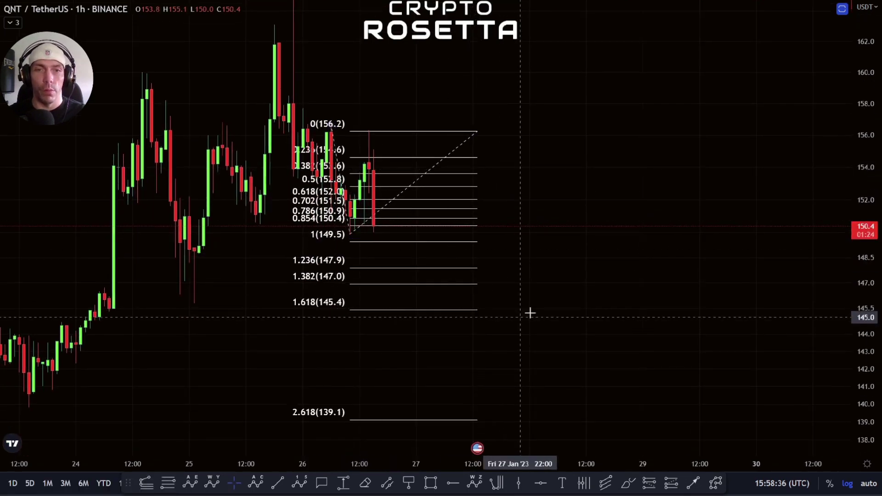
left_click_drag(466, 341, 460, 366)
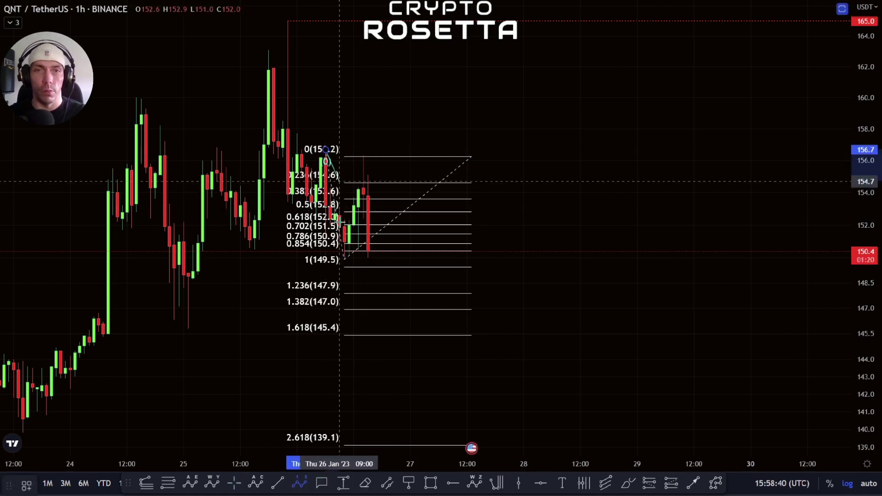
left_click(345, 259)
left_click(362, 157)
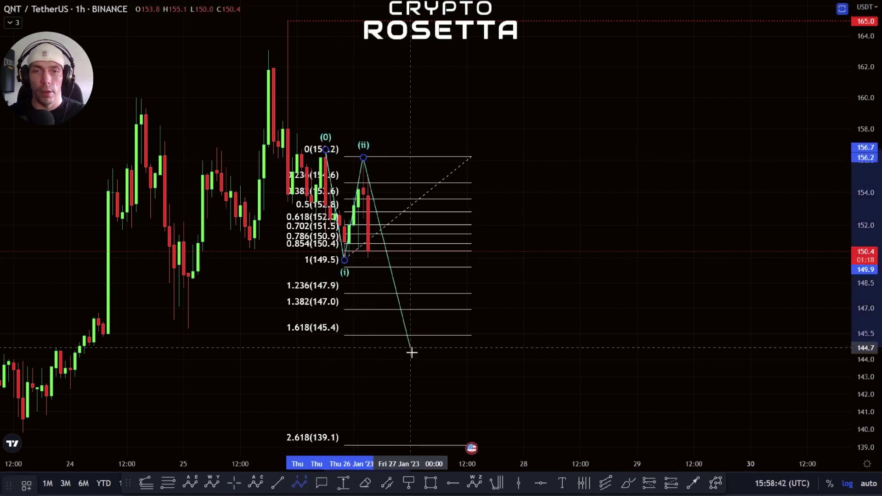
left_click(391, 345)
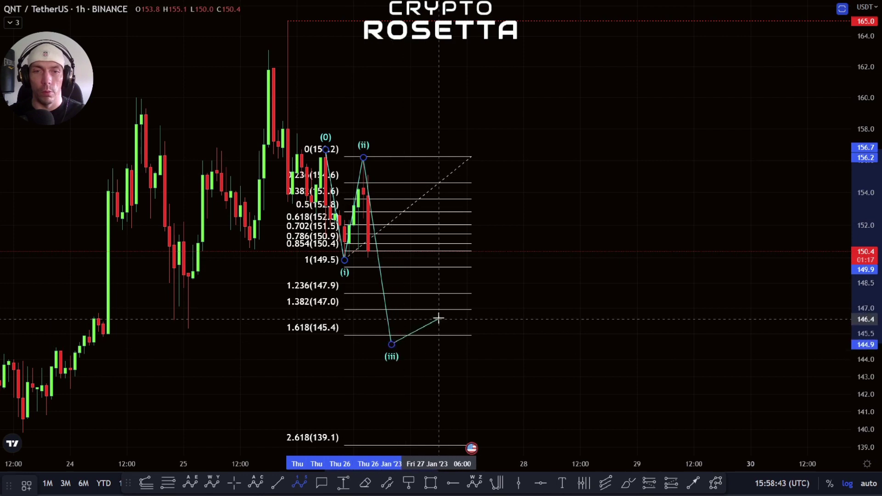
left_click(443, 266)
left_click(481, 400)
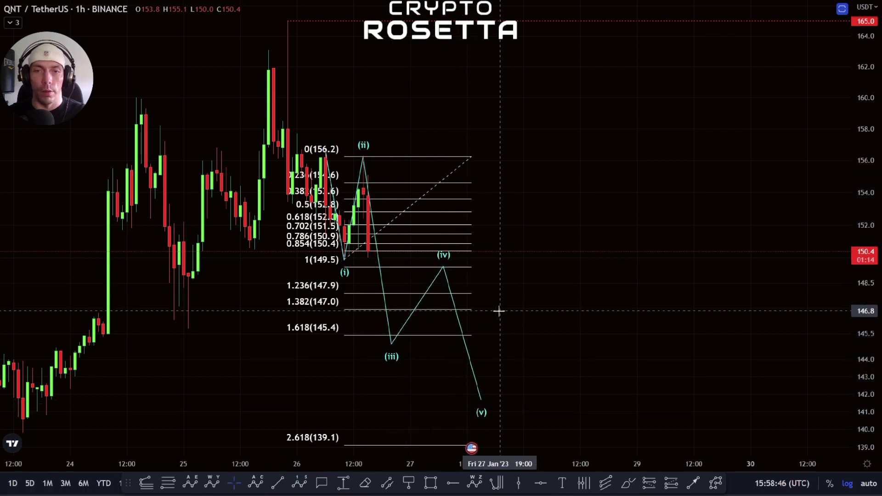
Delete the trend-based Fibonacci extension, keeping the downward impulse projection on the chart
double_click(413, 271)
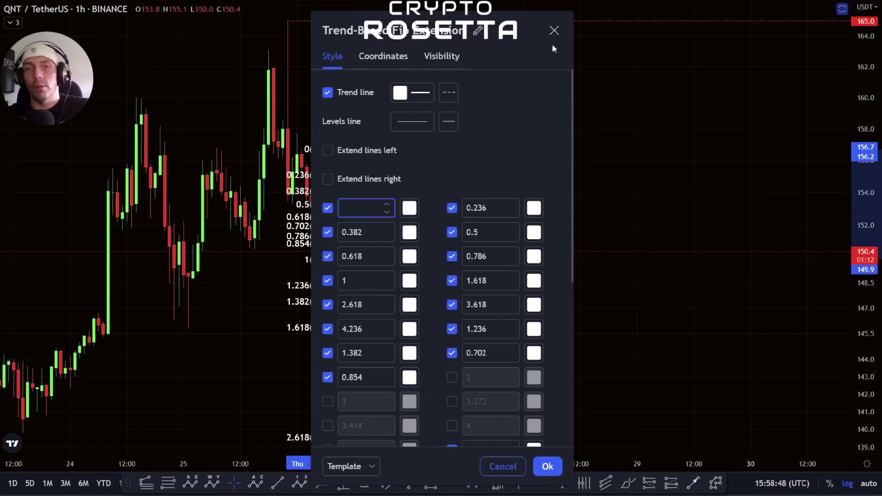
left_click(554, 30)
key("Delete")
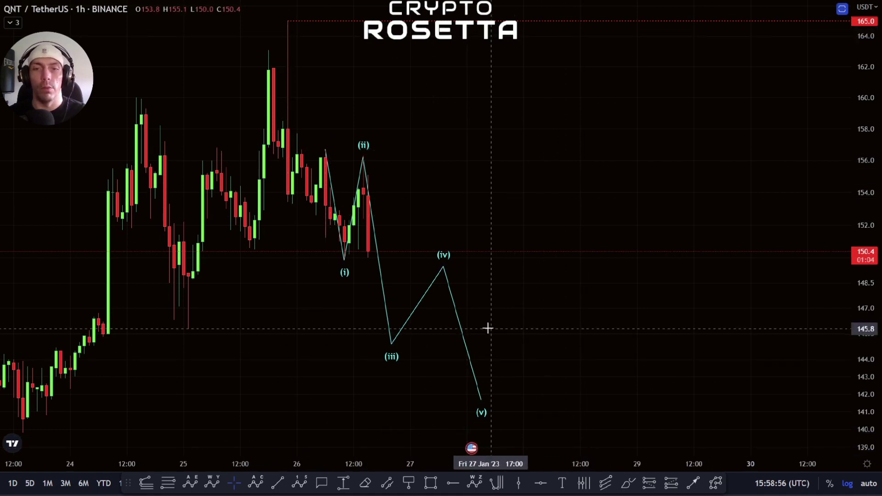
Examine the projected downward impulse against the 165.0 high, the 25 January low and the 136.5 level
scroll(565, 315, "down", 4)
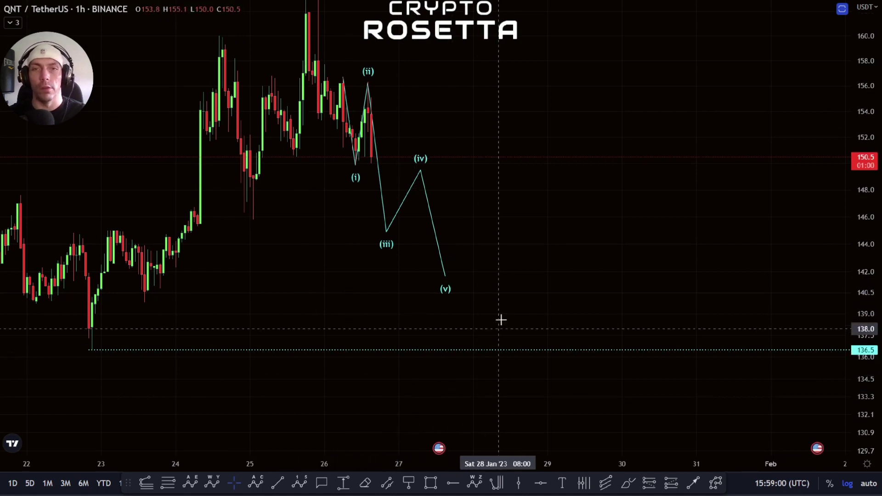
left_click_drag(502, 319, 497, 369)
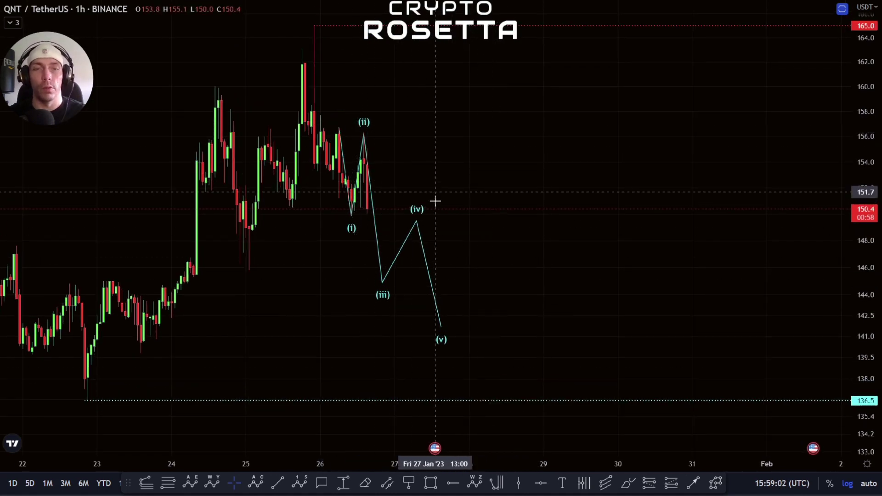
mouse_move(378, 244)
left_mouse_down()
mouse_move(385, 331)
mouse_move(360, 286)
left_mouse_up()
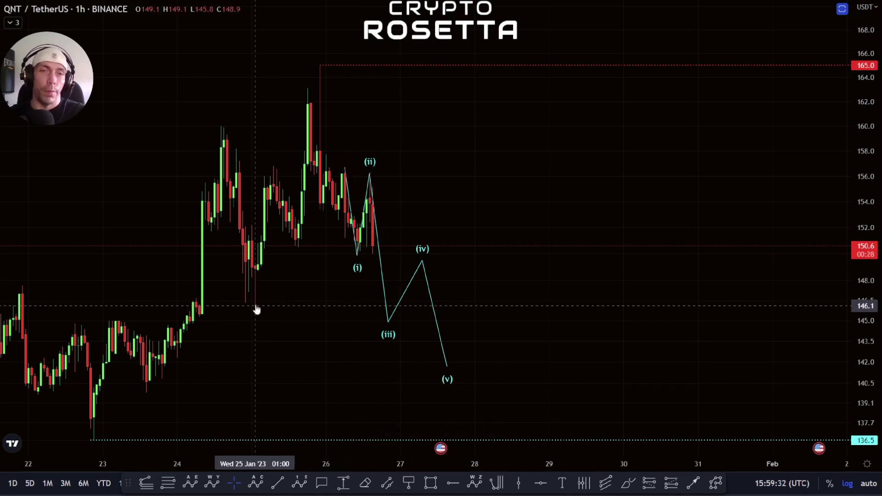
scroll(463, 364, "left", 3)
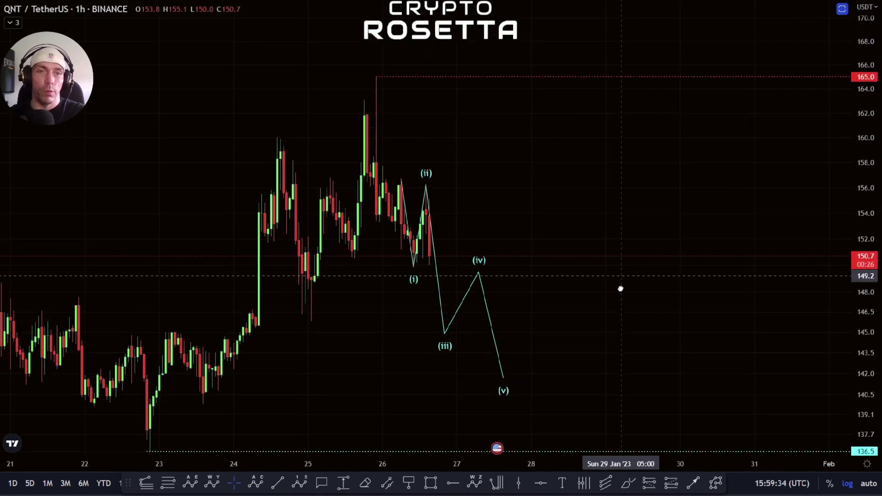
scroll(382, 343, "right", 1)
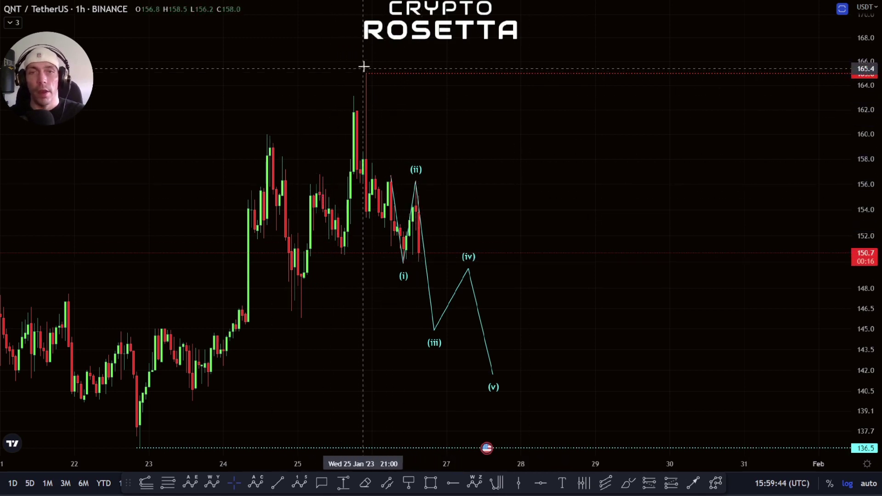
left_click_drag(514, 193, 482, 203)
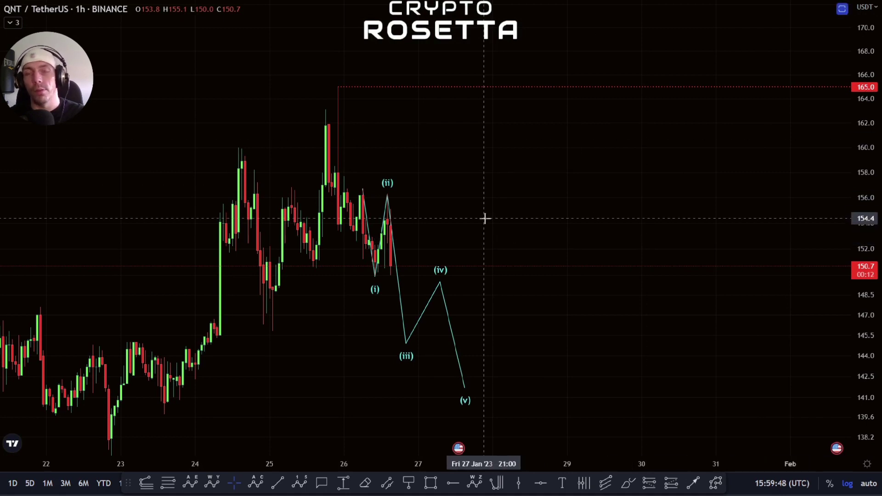
mouse_move(475, 223)
left_mouse_down()
mouse_move(500, 225)
mouse_move(487, 213)
mouse_move(494, 236)
left_mouse_up()
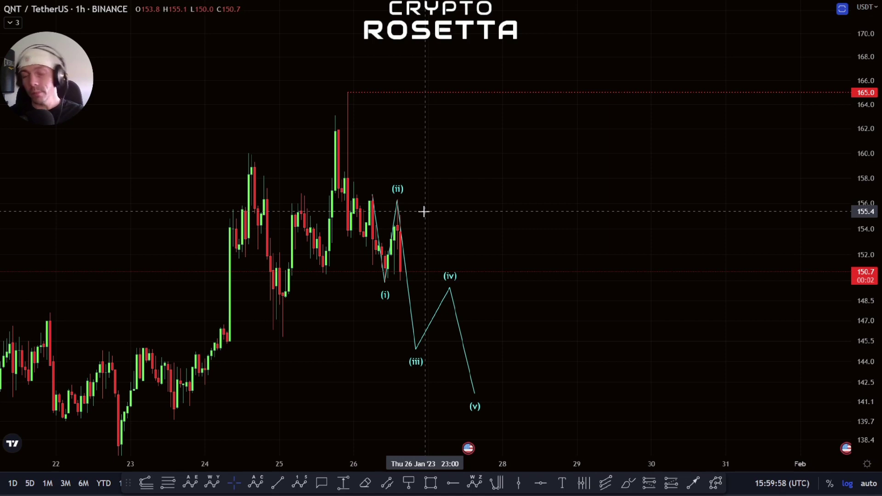
Show the hidden "5 waves up" drawing group on the chart again
scroll(427, 209, "down", 5)
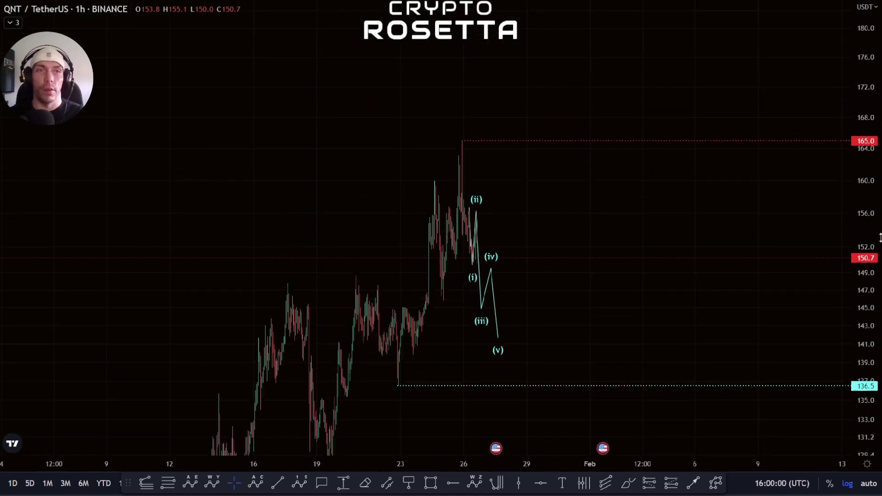
right_click(523, 262)
left_click(583, 373)
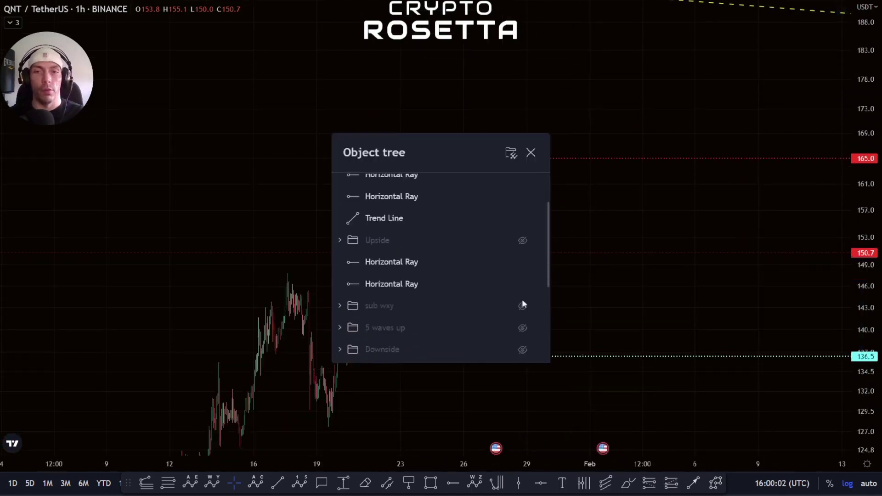
left_click(522, 270)
key("Escape")
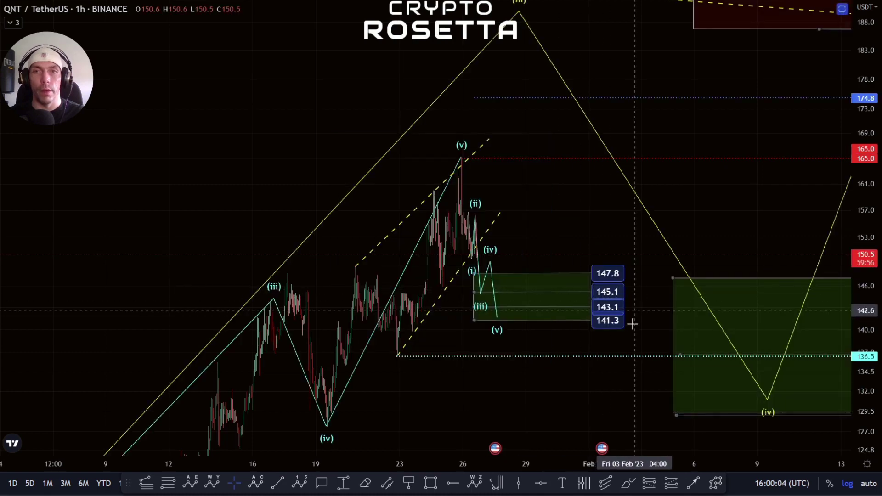
Lower the wave (iii) point of the yellow impulse to 175.5 on 27 Jan 2023, just above the 174.8 ray
scroll(571, 421, "down", 5)
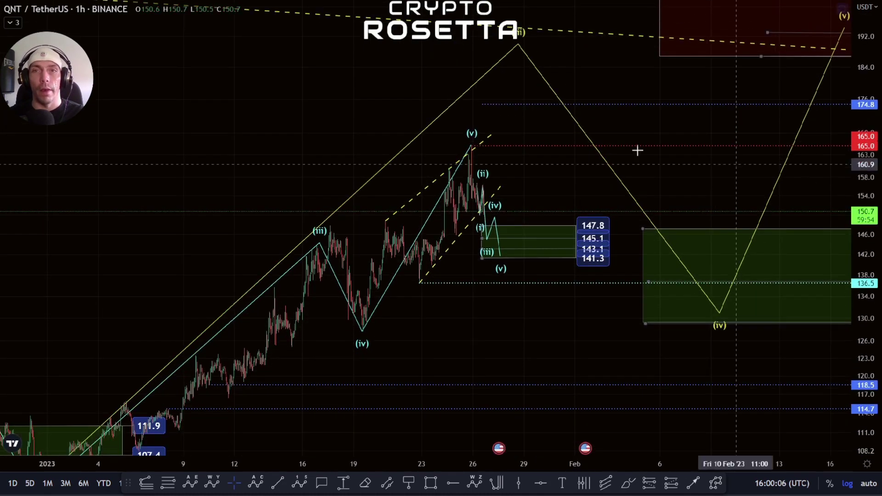
scroll(556, 290, "down", 4)
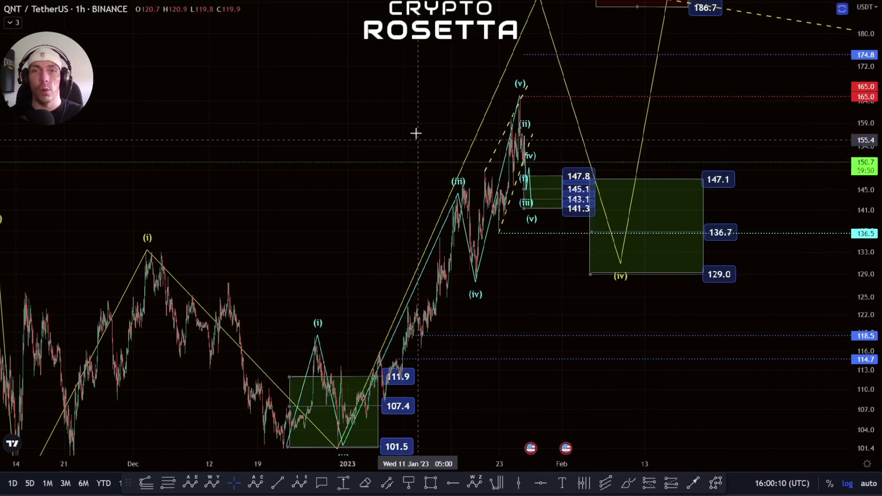
mouse_move(527, 69)
left_mouse_down()
mouse_move(486, 64)
mouse_move(492, 115)
left_mouse_up()
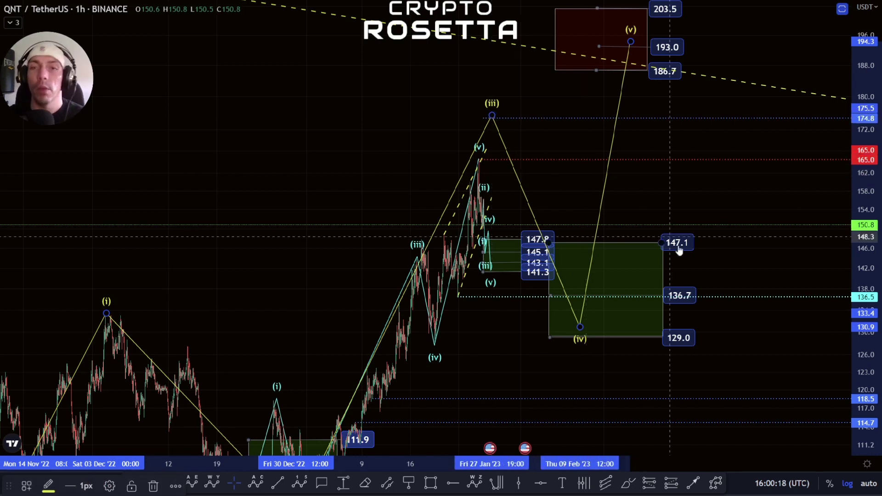
scroll(481, 230, "up", 5)
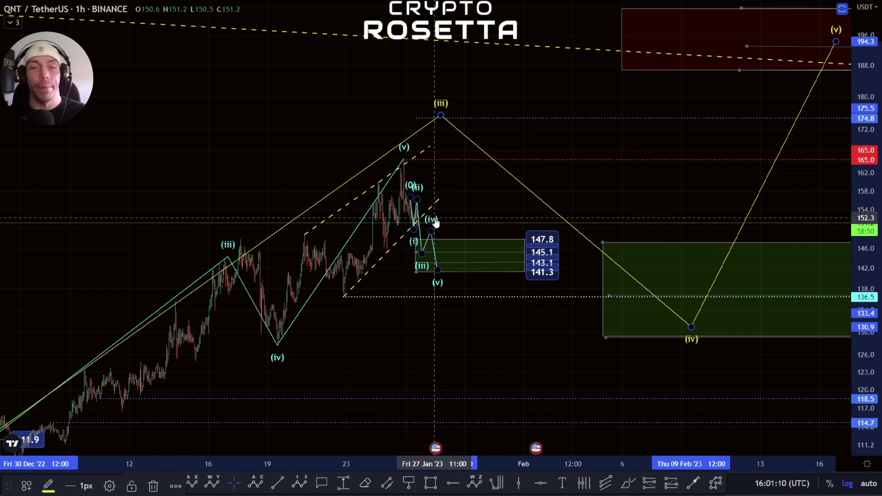
scroll(434, 222, "up", 2)
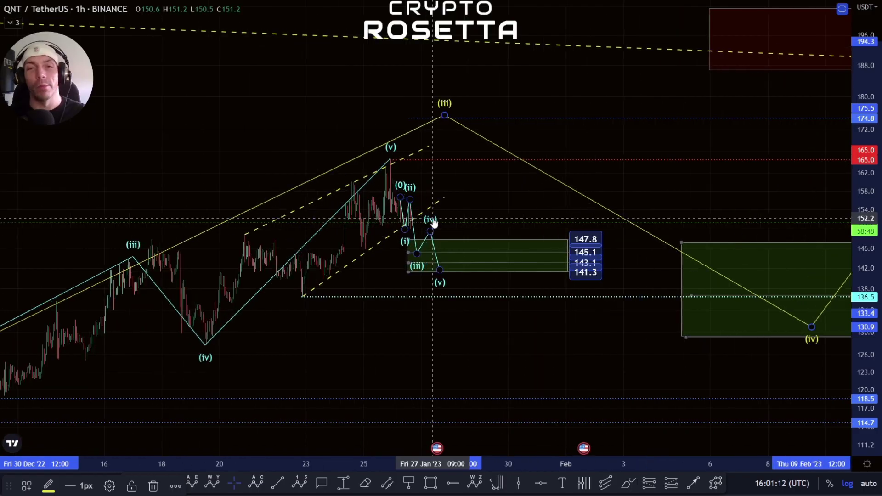